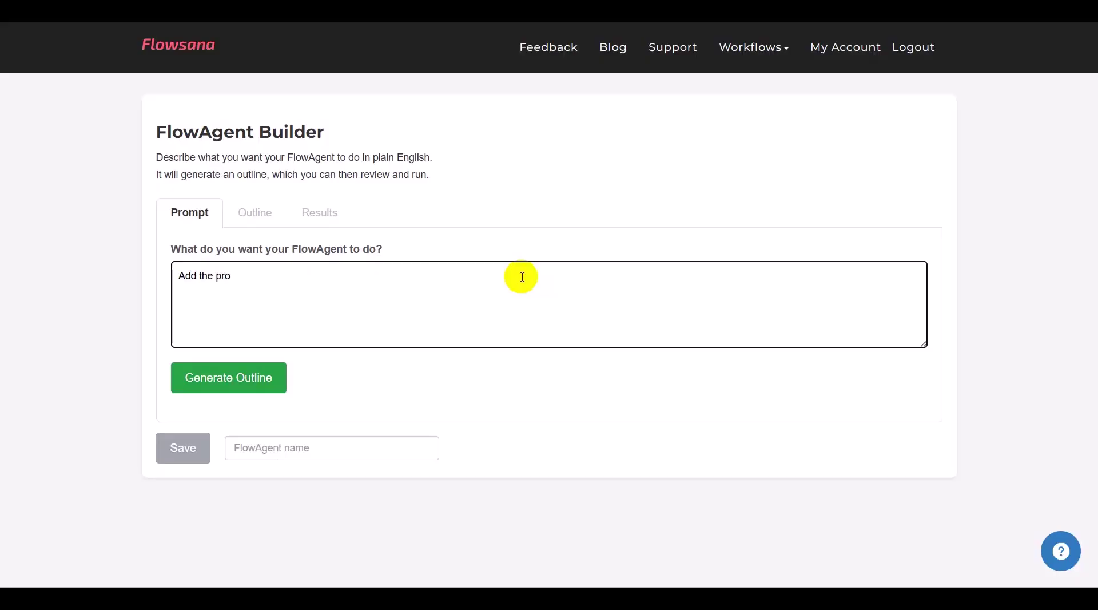
# Step: Generate a FlowAgent outline from the prompt "Add the project name to the front of all tasks in the New Widget project"
pyautogui.write('of all tasks in the New w')
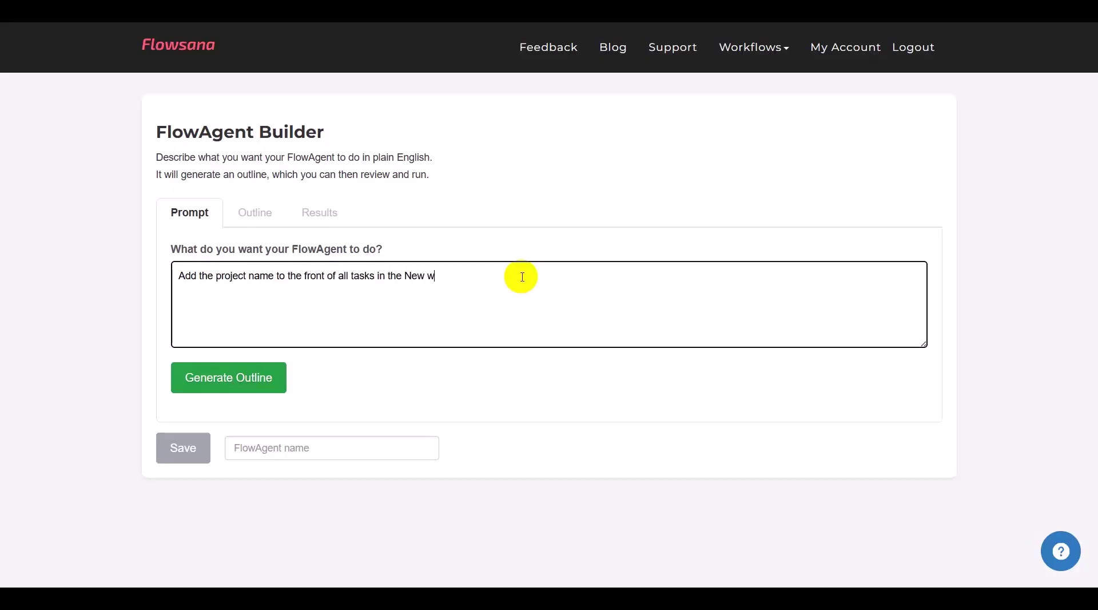
pyautogui.press('BackSpace')
pyautogui.write('Widget project')
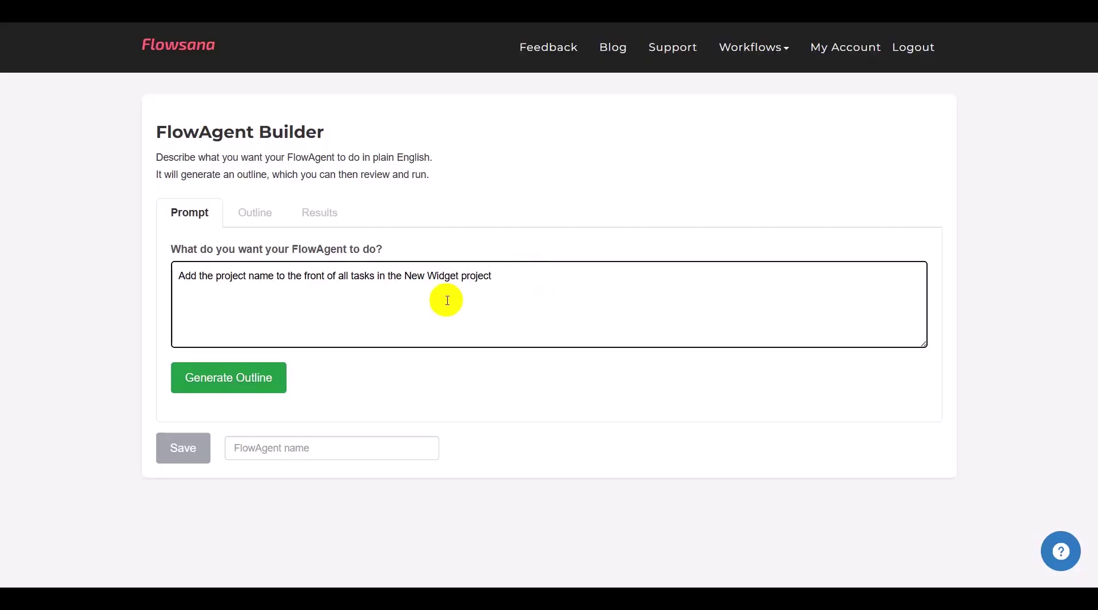
pyautogui.click(277, 375)
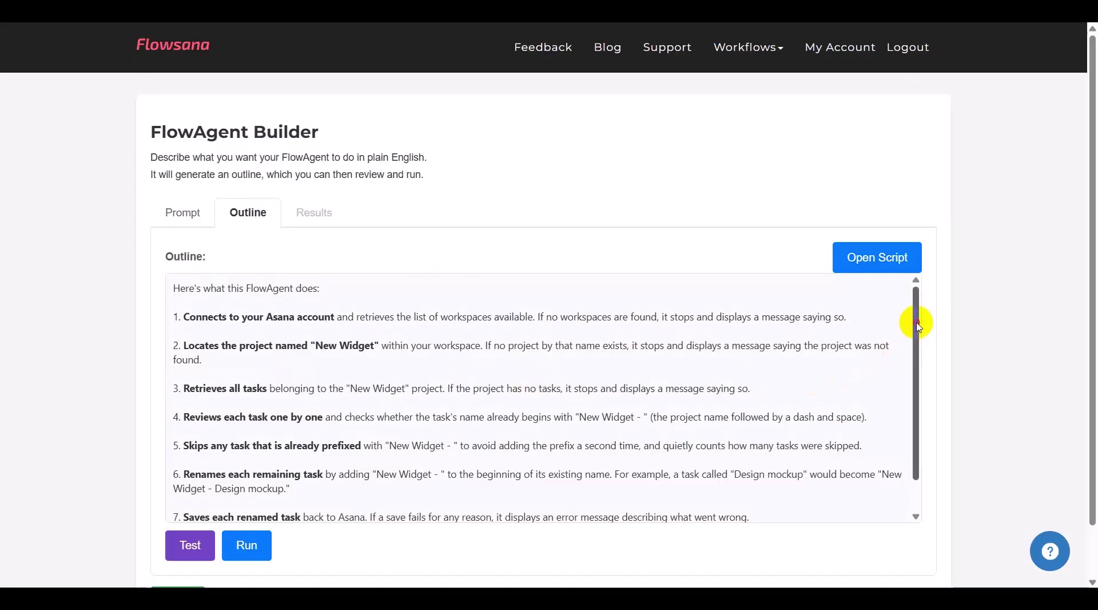
# Step: Read through the generated New Widget outline and inspect the FlowAgent's script code
pyautogui.scroll(-1, 915, 332)
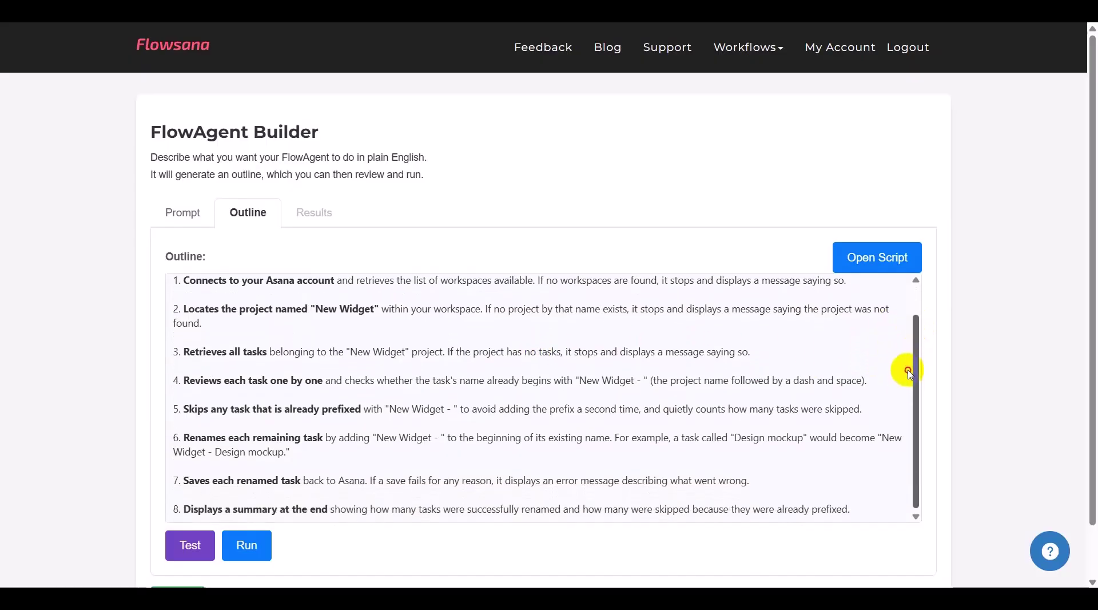
pyautogui.scroll(1, 907, 344)
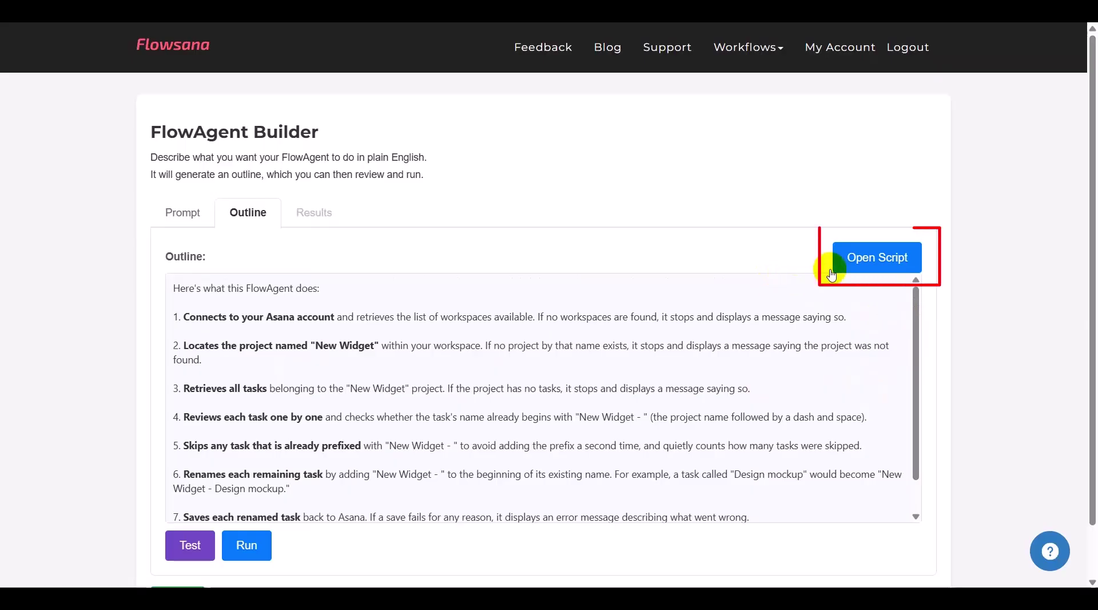
pyautogui.click(879, 258)
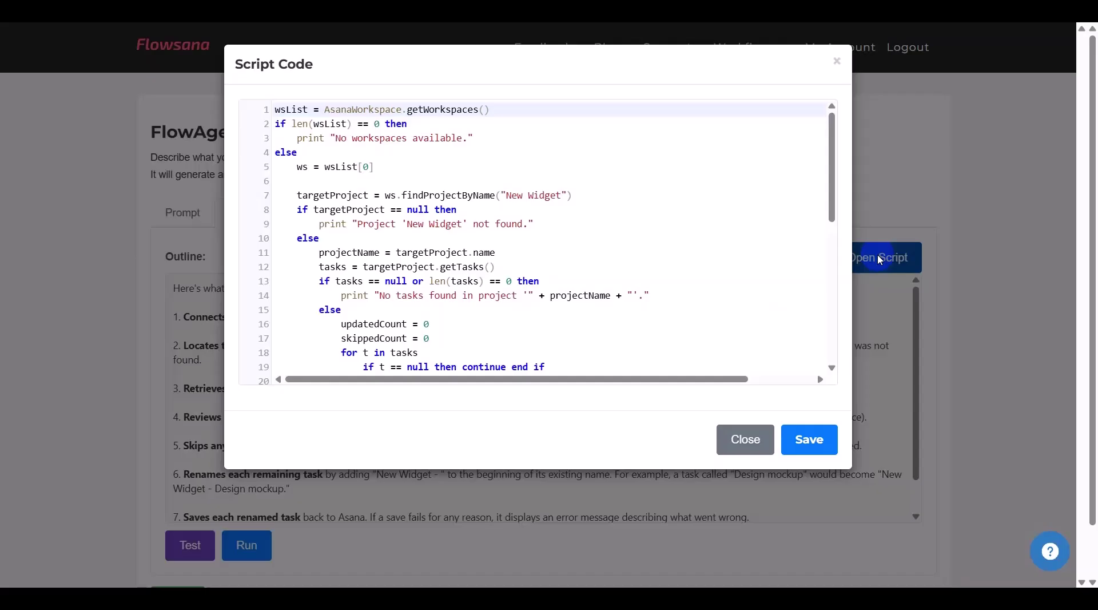
pyautogui.moveTo(833, 201); pyautogui.dragTo(876, 216)
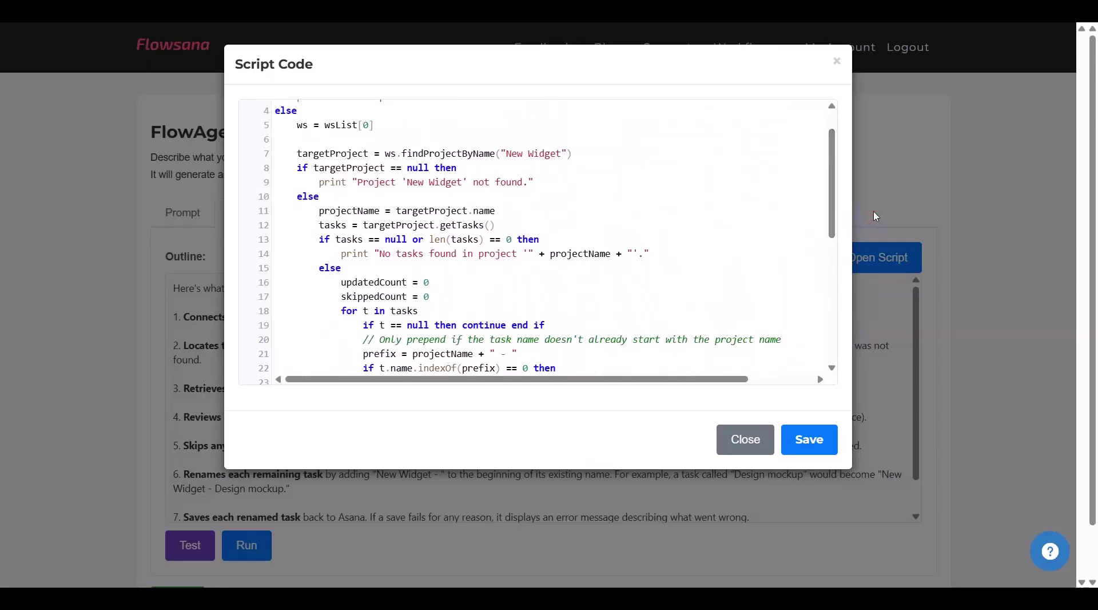
pyautogui.click(741, 440)
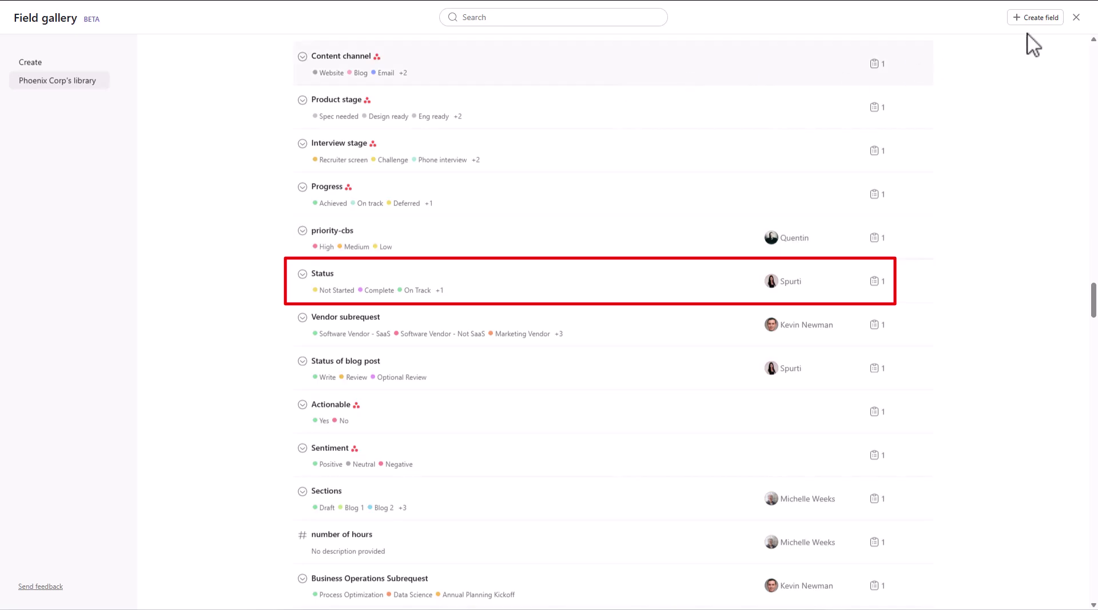
# Step: Leave the field gallery and generate a FlowAgent outline from "Add the Status custom field to all projects in the Product Engineering team"
pyautogui.click(1076, 19)
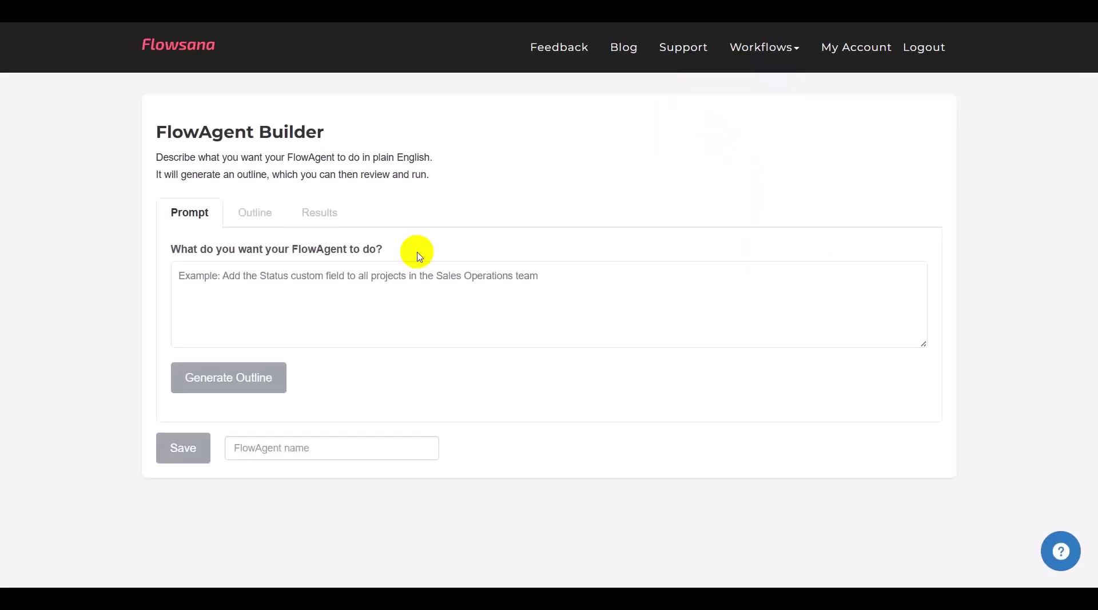
pyautogui.click(286, 277)
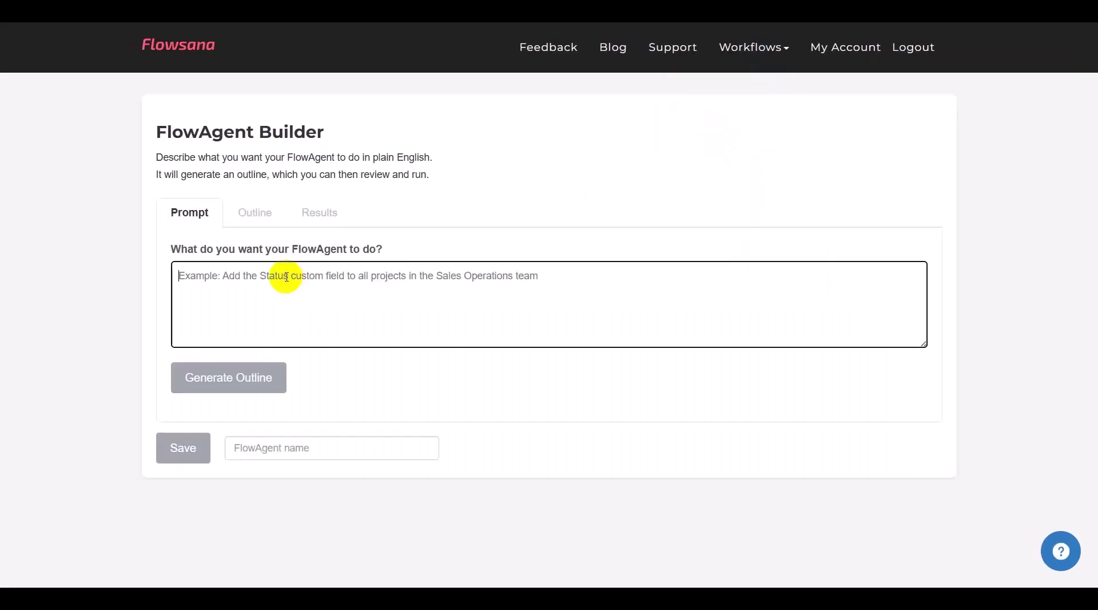
pyautogui.write('Add the Status custo')
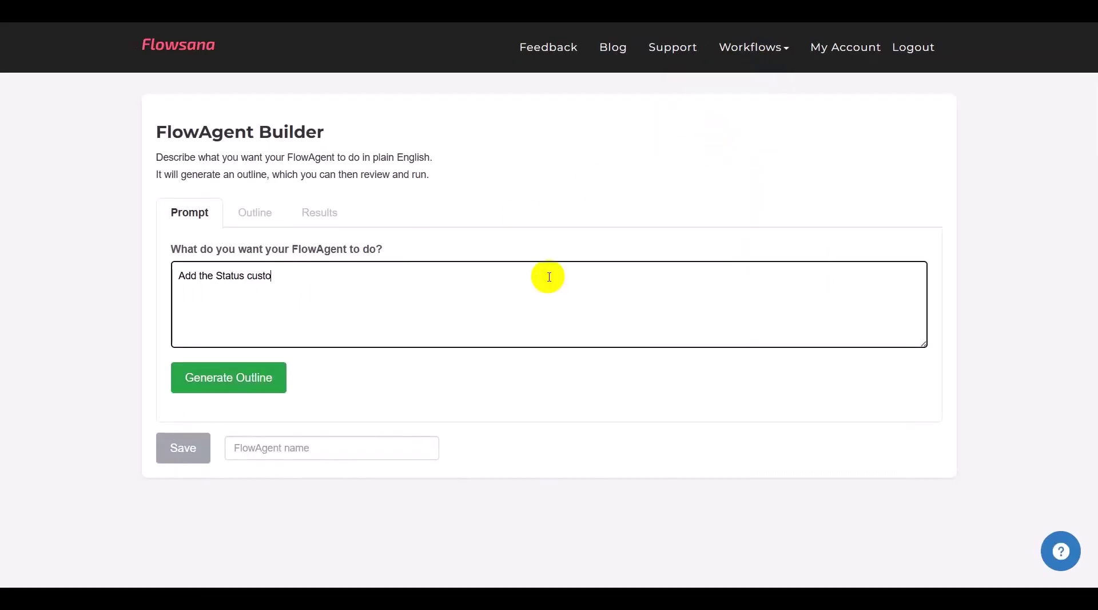
pyautogui.write('m field to all projects in the ')
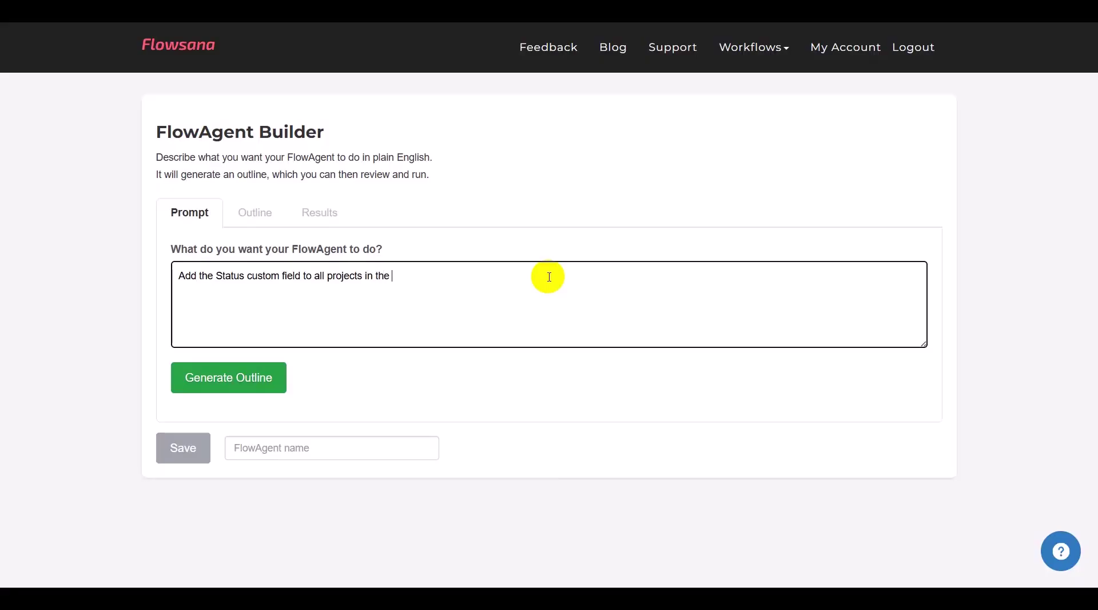
pyautogui.write('Product Engineering team')
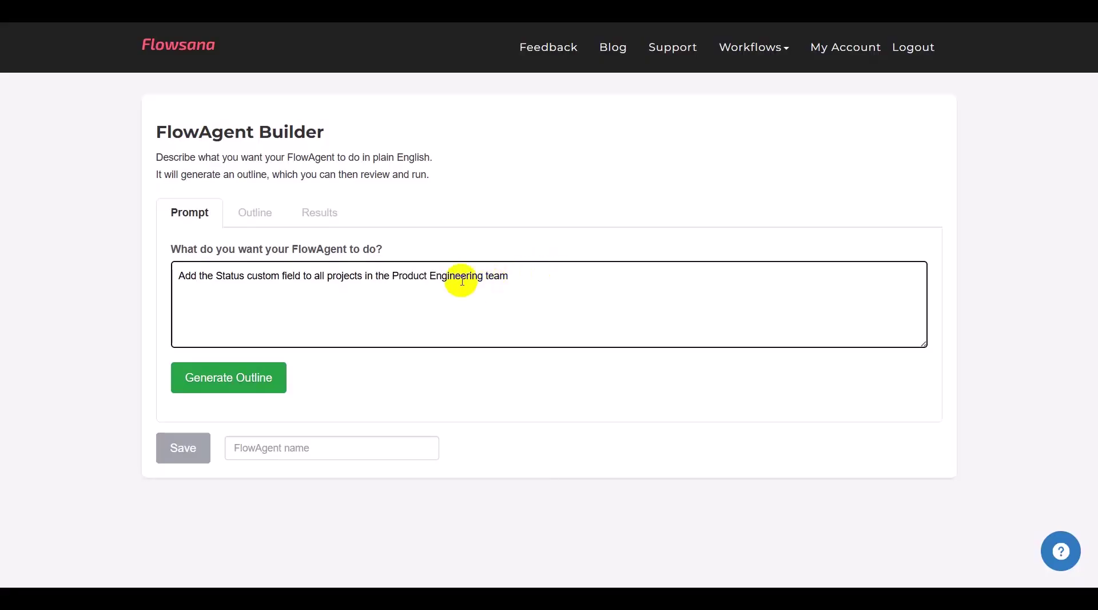
pyautogui.click(261, 383)
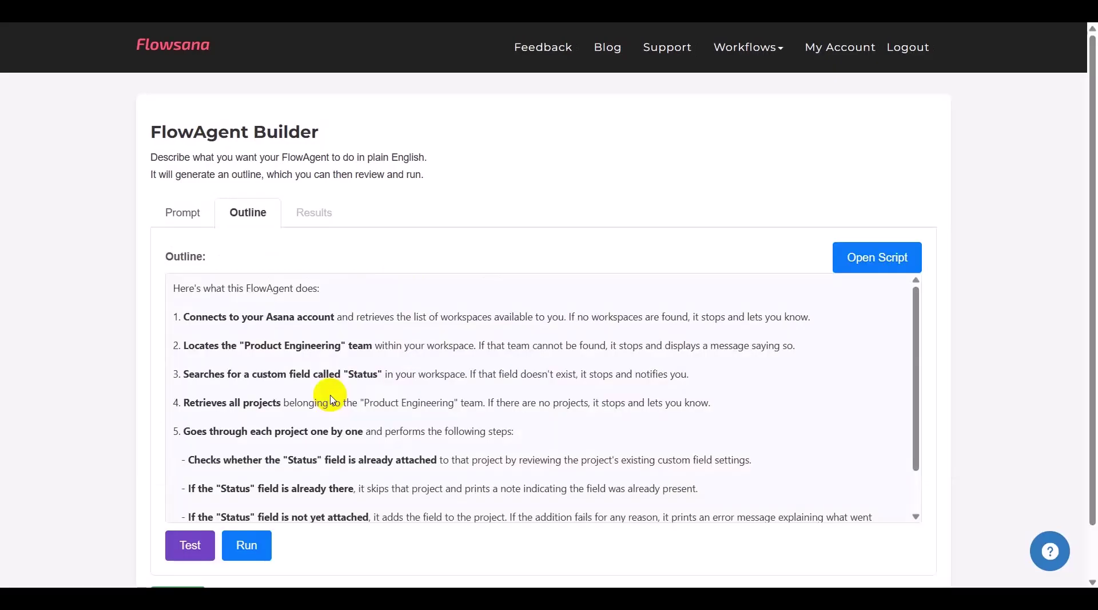
# Step: Review the Status custom field outline and run the FlowAgent on the Product Engineering team's projects
pyautogui.moveTo(916, 381); pyautogui.dragTo(931, 350)
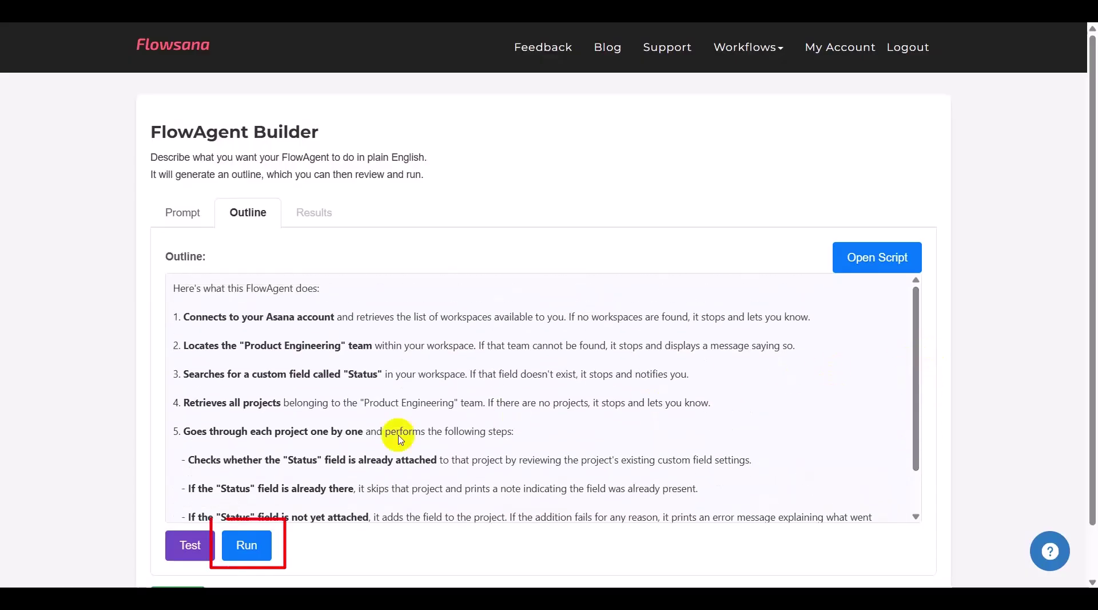
pyautogui.click(246, 545)
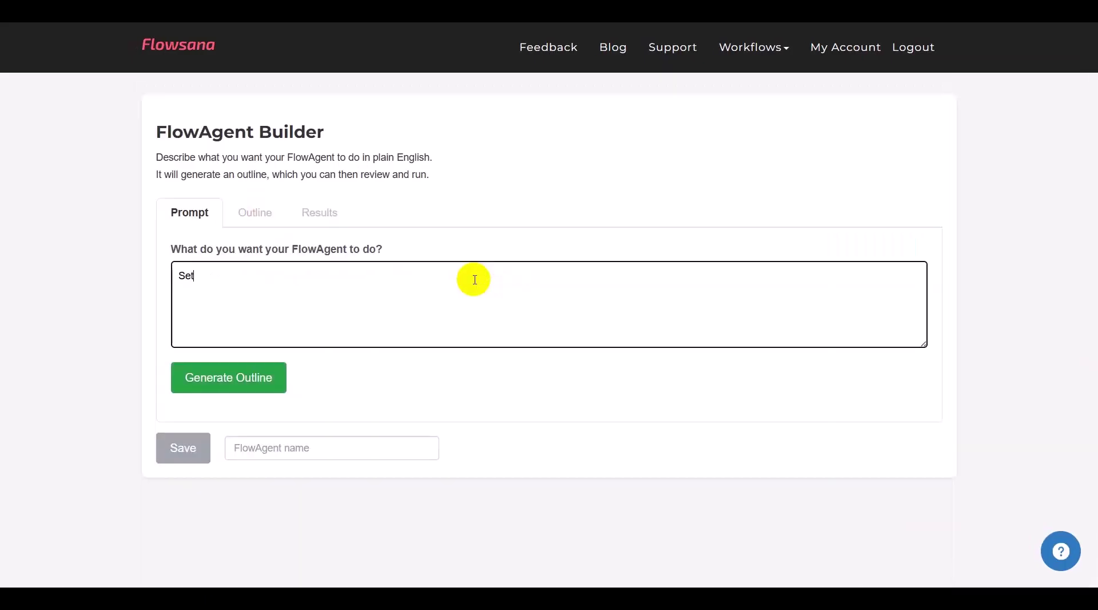
# Step: Generate a FlowAgent outline from the prompt "Set the due date of the current task's dependent to one day after its completion date"
pyautogui.write('the due date of the current ')
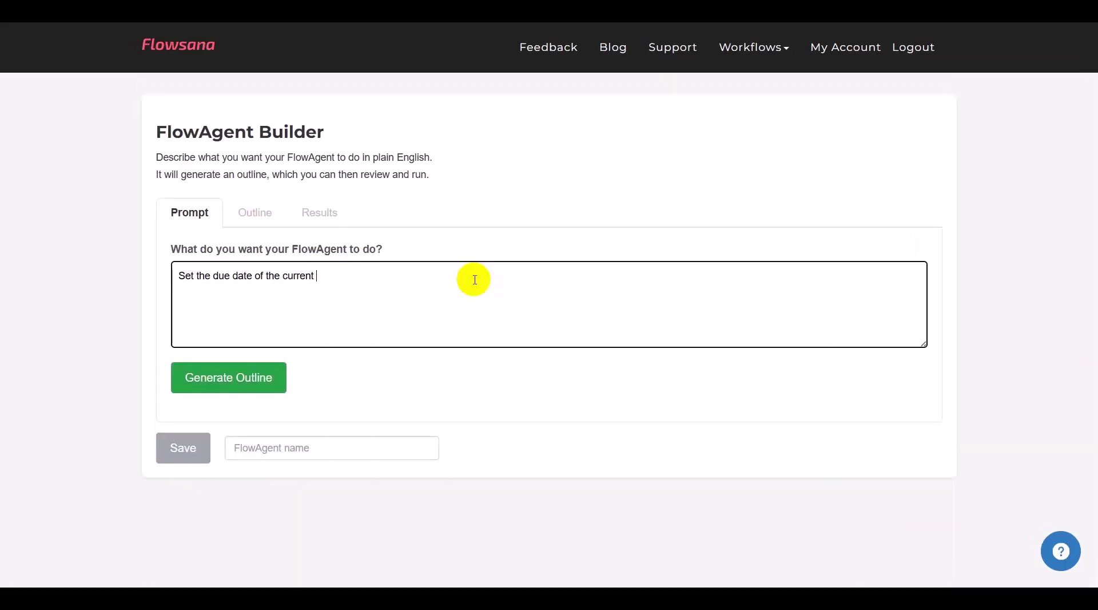
pyautogui.write("task's dependent to one day after its completion date")
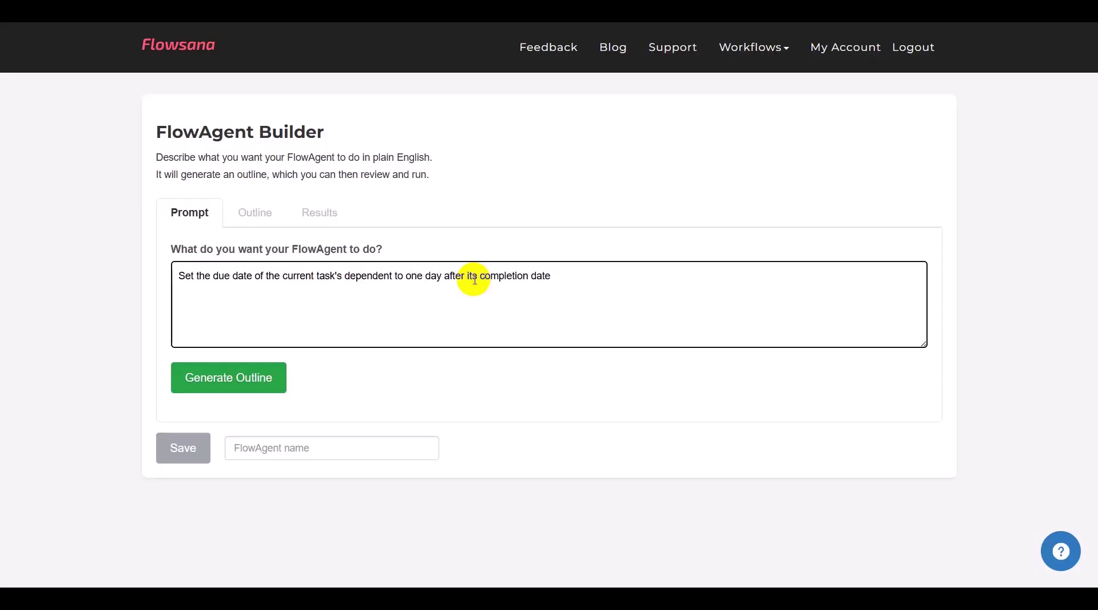
pyautogui.click(275, 375)
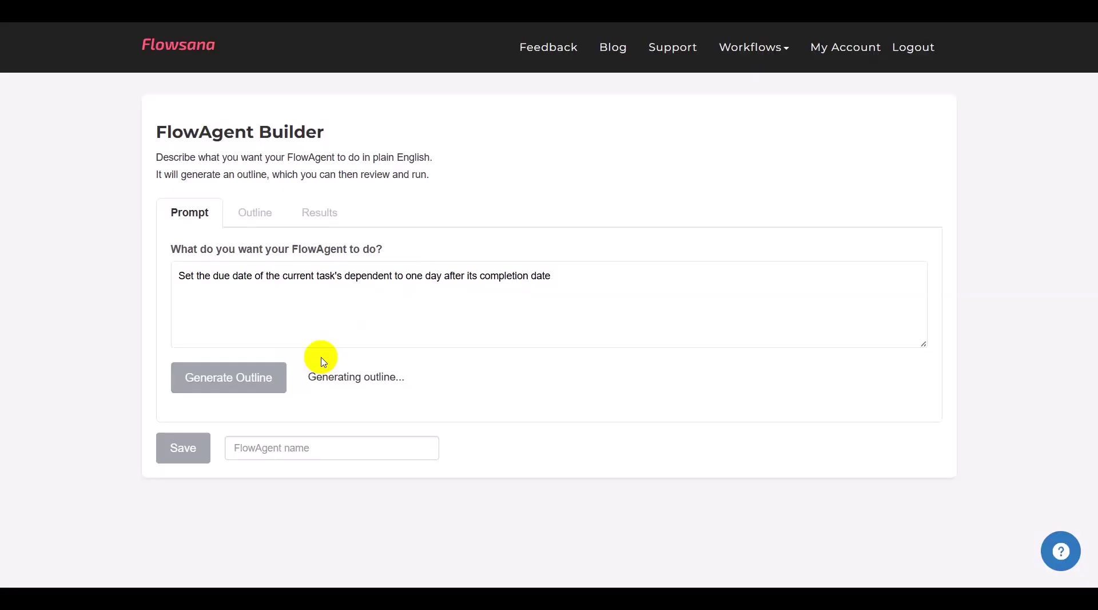
# Step: Save the FlowAgent under the name "Set the current task's dependent due date"
pyautogui.scroll(-5, 321, 360)
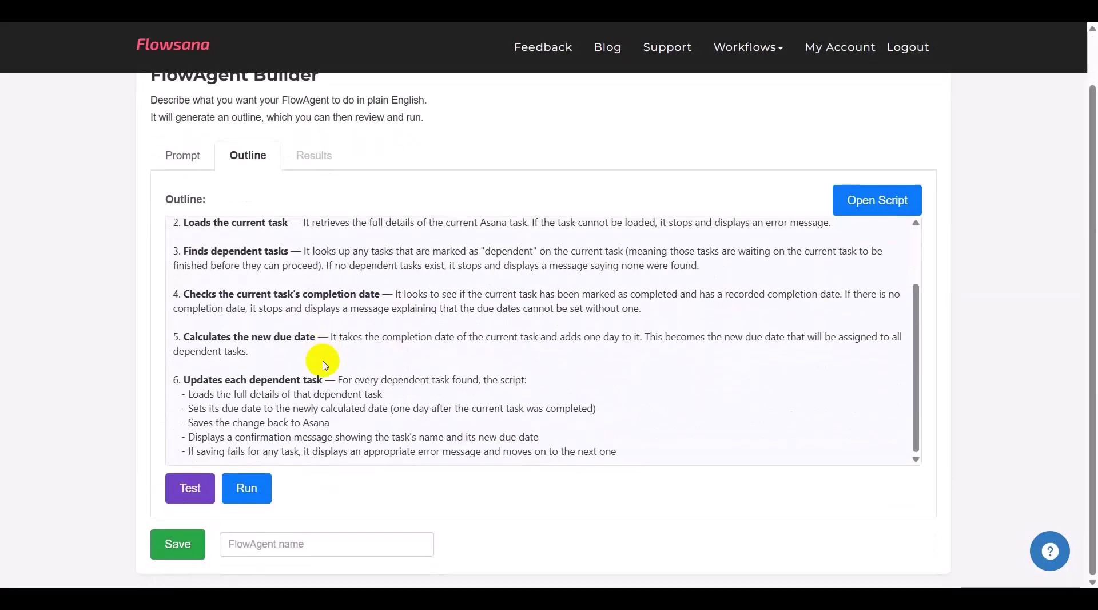
pyautogui.click(259, 544)
pyautogui.write("Set the current task's ")
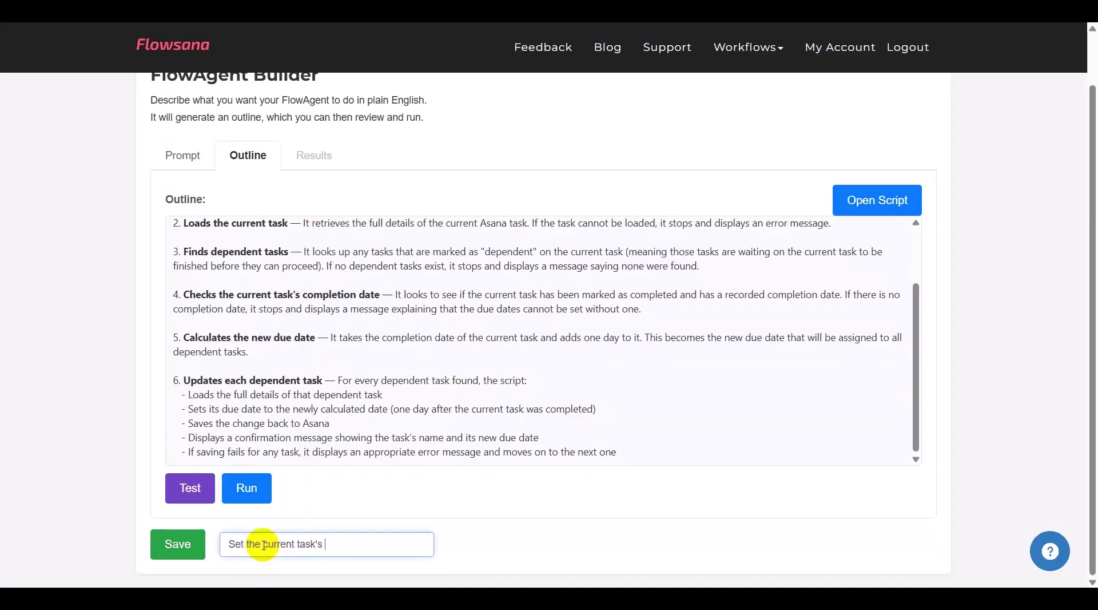
pyautogui.write('dependent due date')
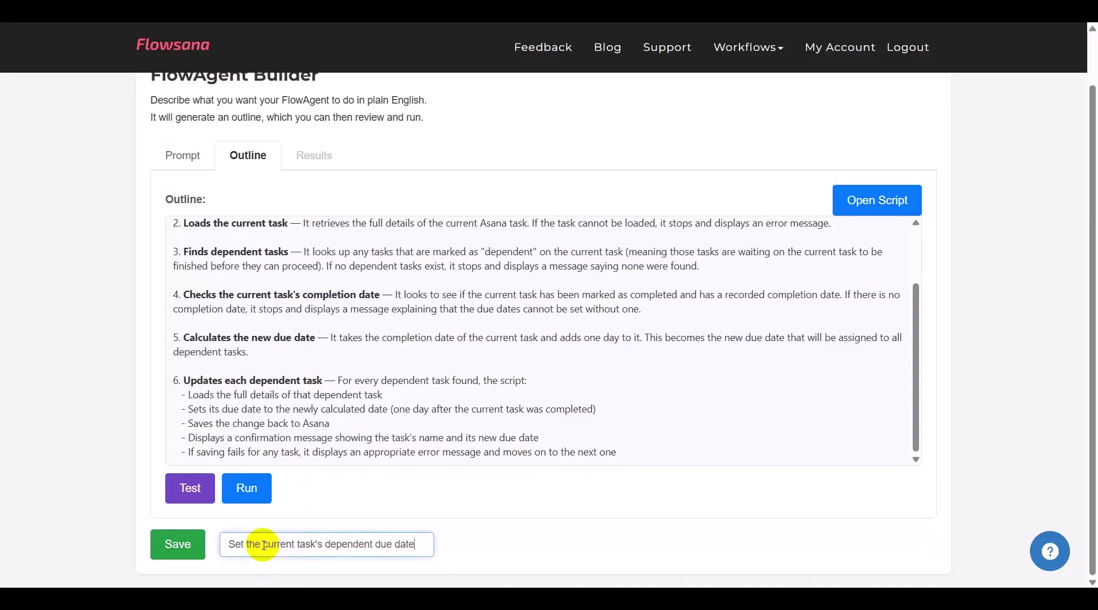
pyautogui.click(195, 549)
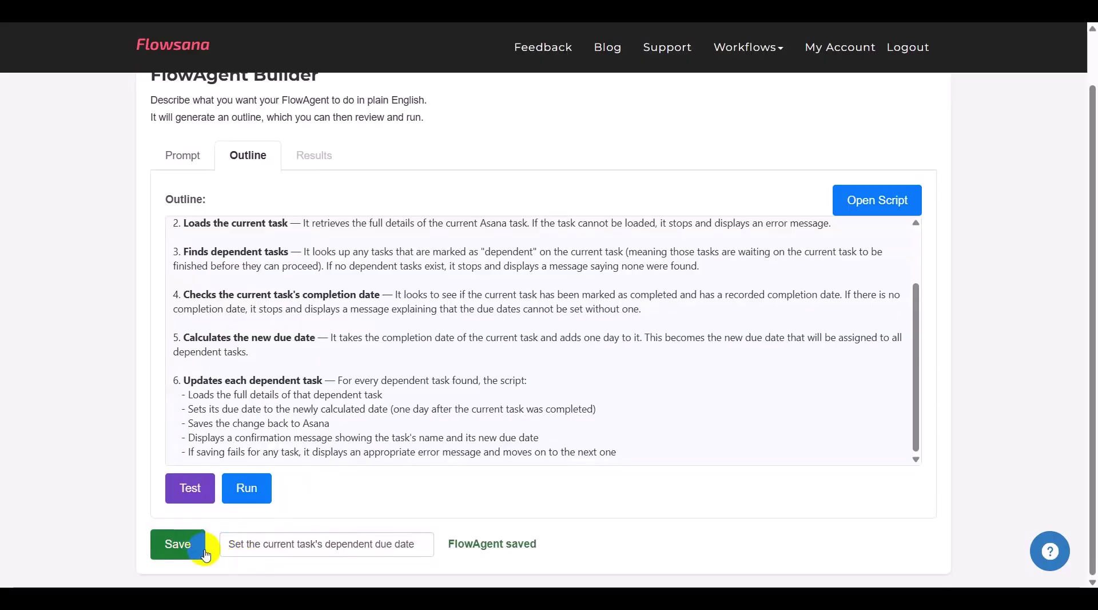
# Step: Start a new Rule Workflow in the Bug Tracking project and name it "Set task due date based on dependency"
pyautogui.click(748, 47)
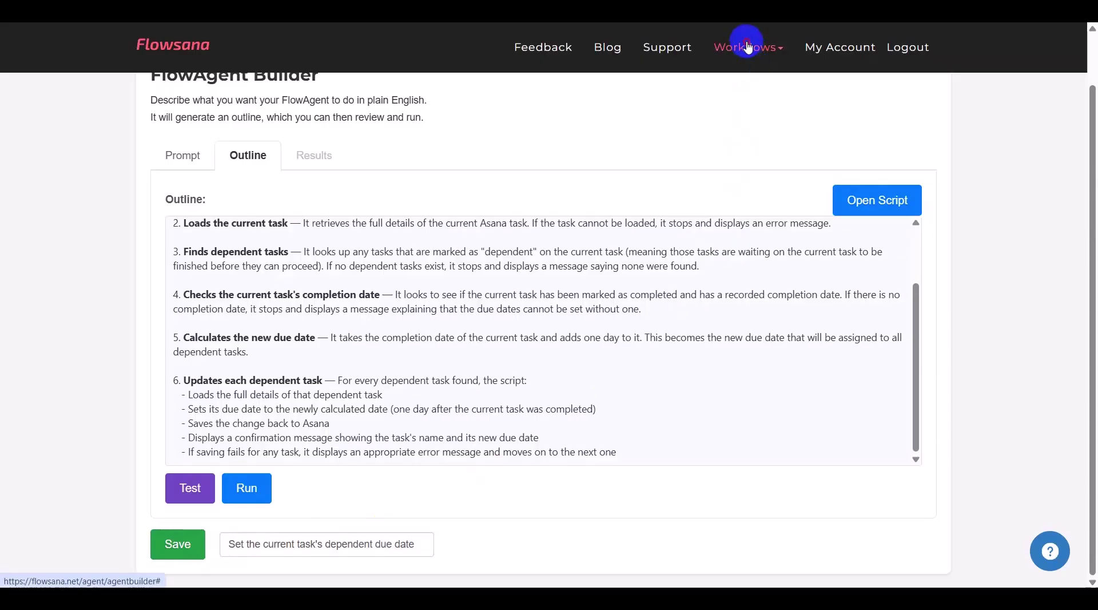
pyautogui.click(727, 90)
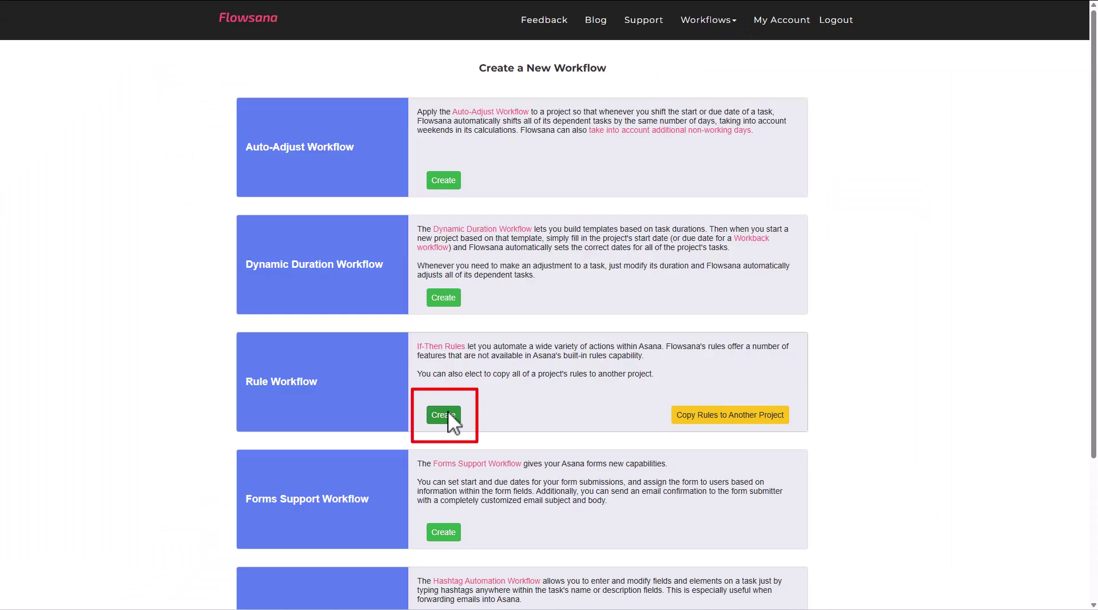
pyautogui.click(444, 414)
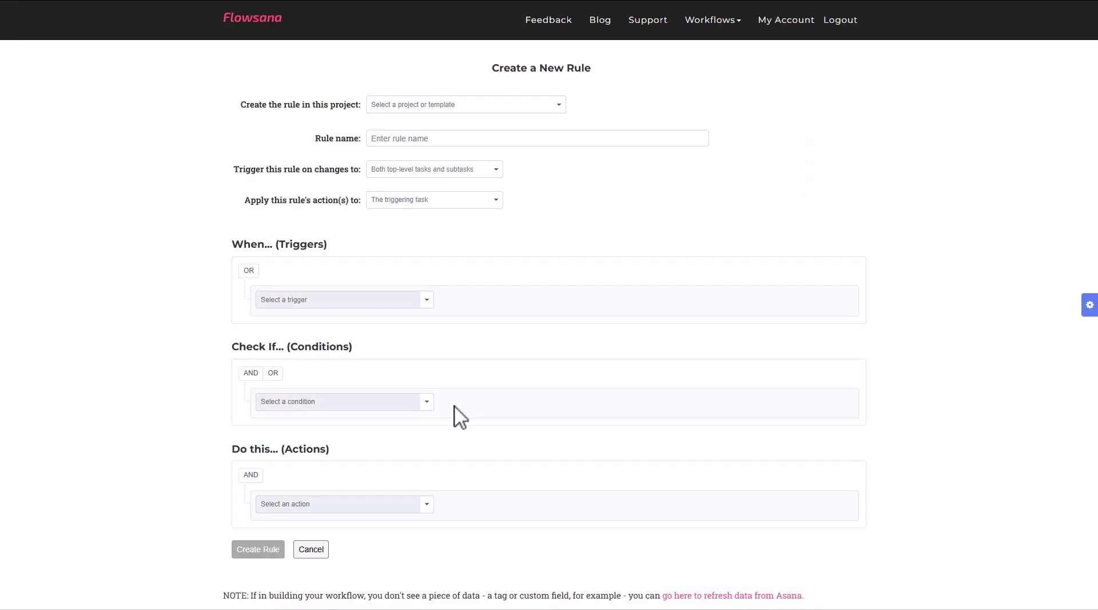
pyautogui.click(413, 106)
pyautogui.click(403, 264)
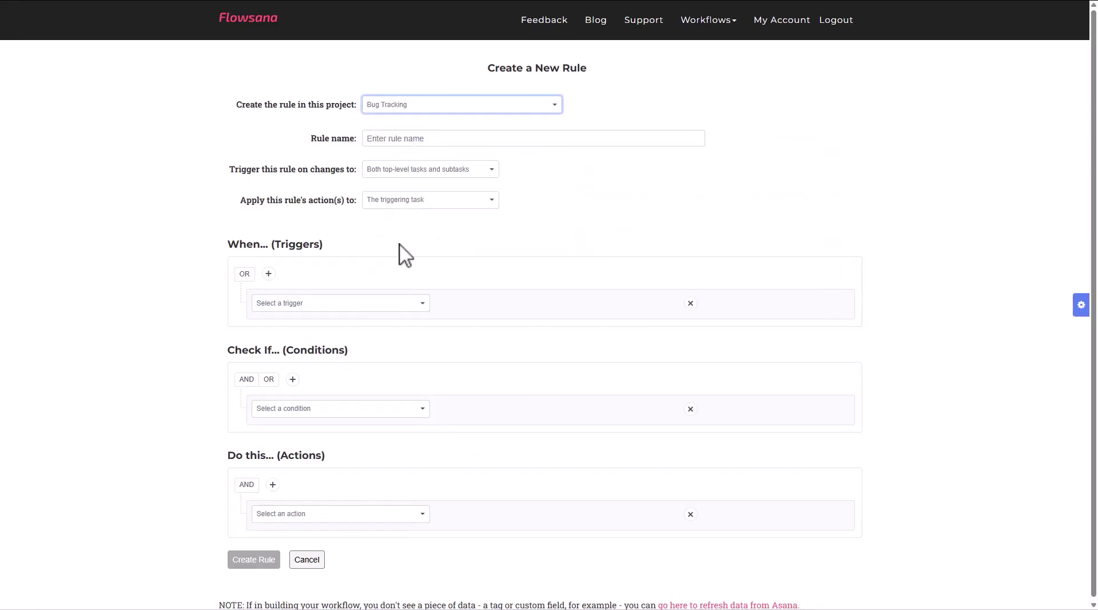
pyautogui.click(397, 140)
pyautogui.write('S')
pyautogui.write('task d')
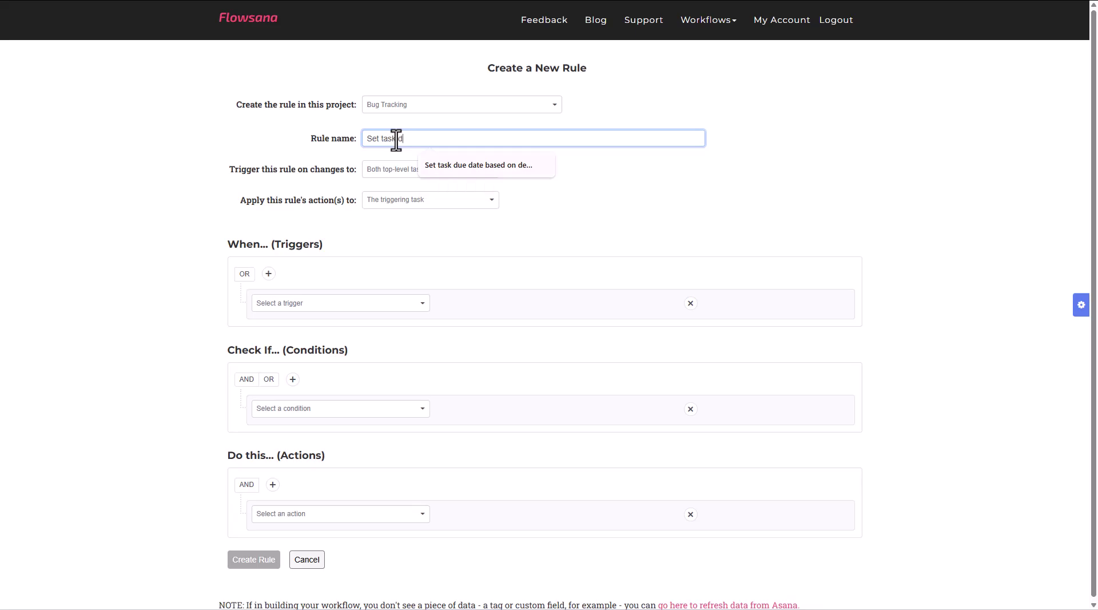
pyautogui.write('ue date based on dependency')
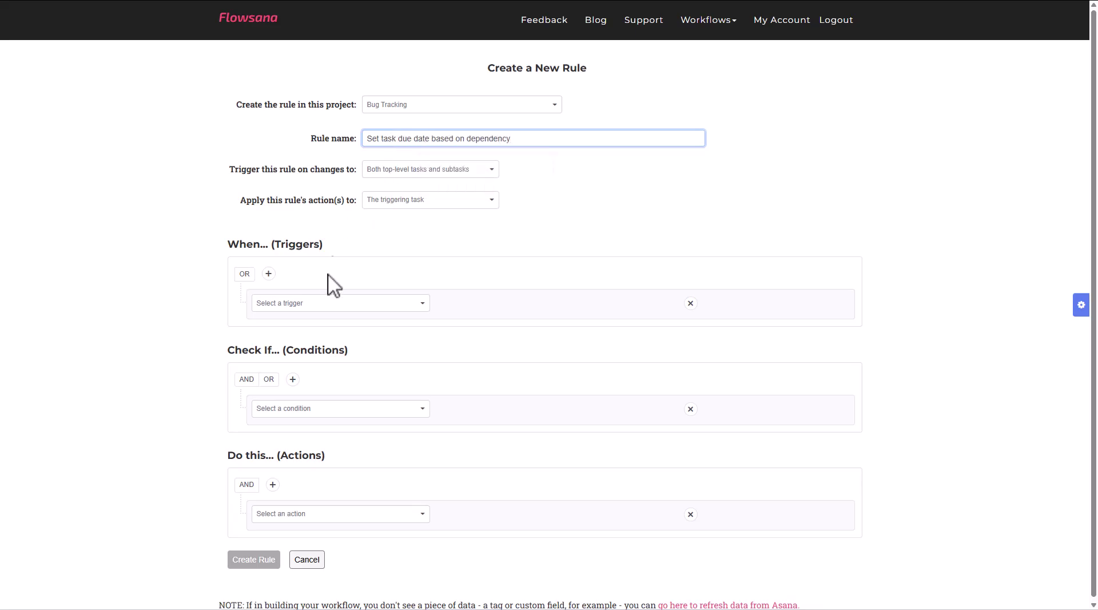
# Step: Set the rule's trigger to "Task is marked complete"
pyautogui.click(325, 305)
pyautogui.scroll(-5, 360, 409)
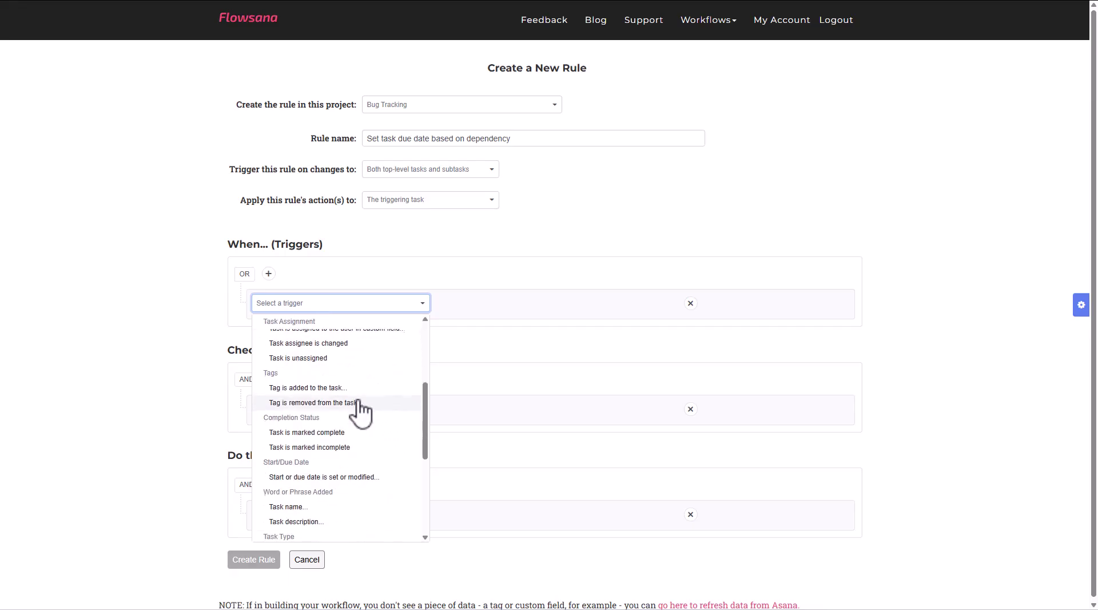
pyautogui.click(301, 375)
# Step: Make the rule's action run the FlowAgent "Set the current task's dependent due date" and create the rule
pyautogui.click(355, 513)
pyautogui.scroll(-10, 351, 444)
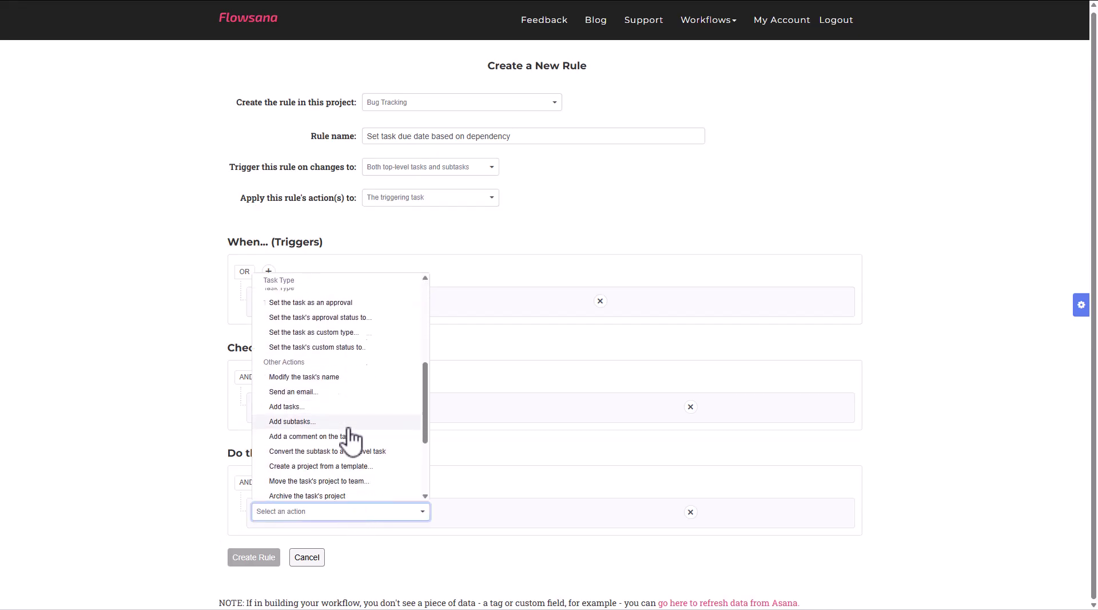
pyautogui.click(309, 383)
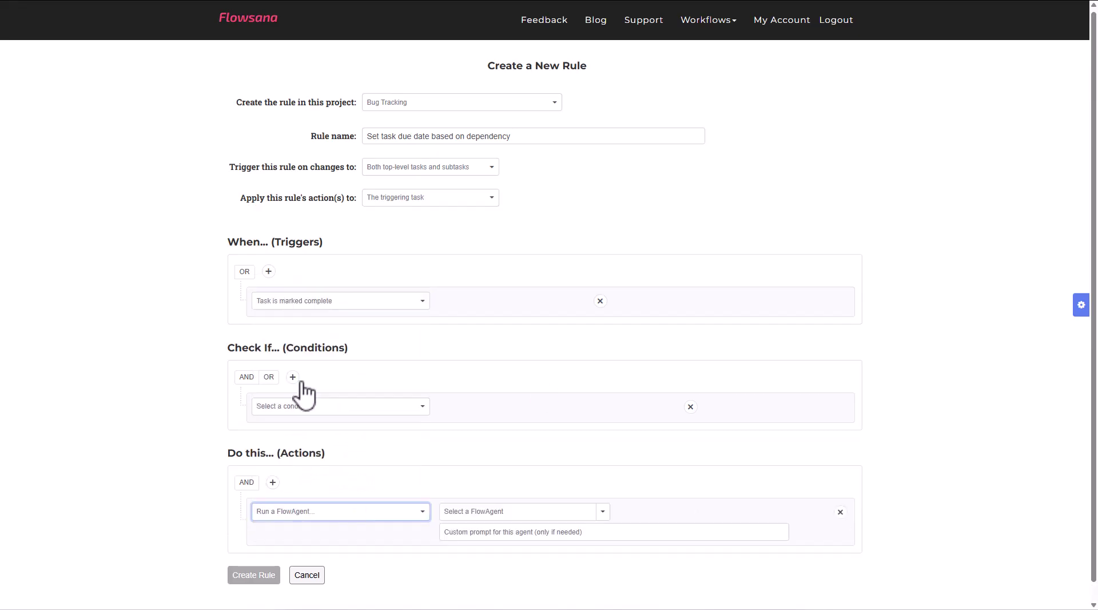
pyautogui.click(603, 512)
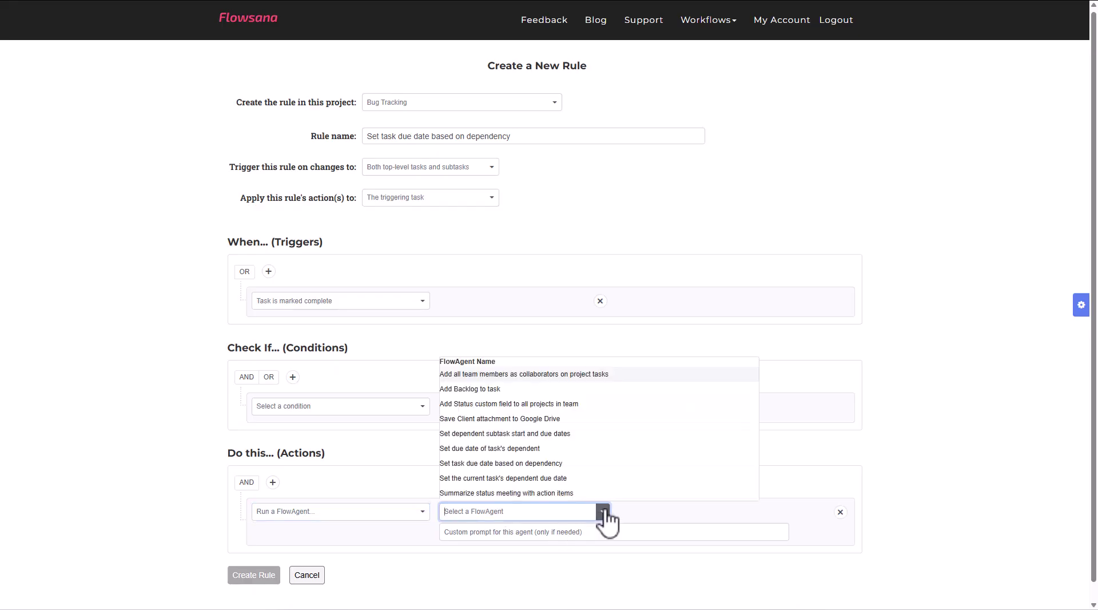
pyautogui.click(478, 478)
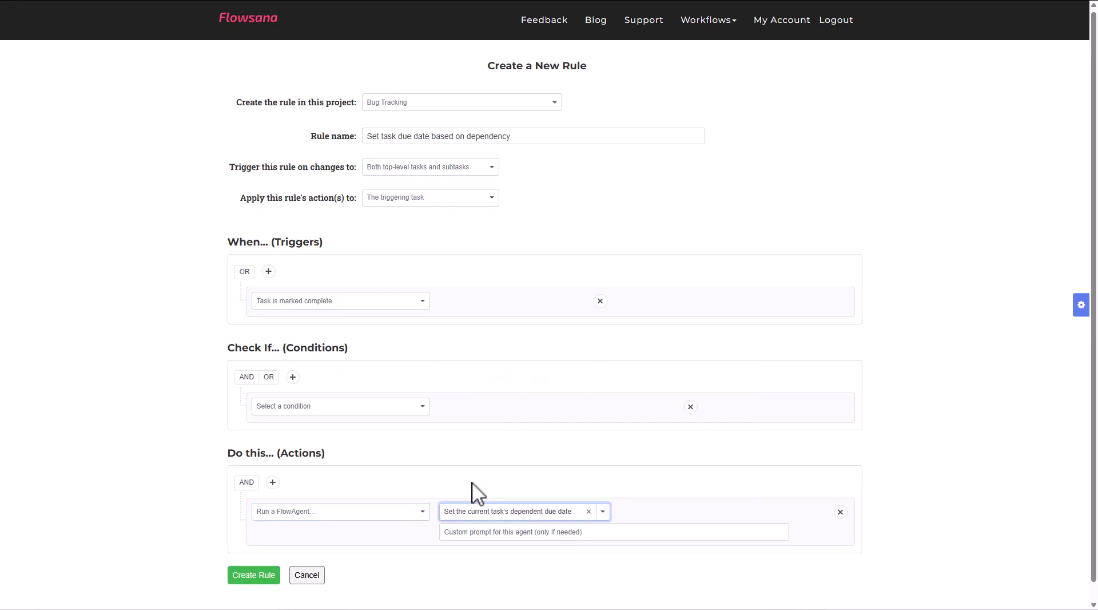
pyautogui.click(254, 576)
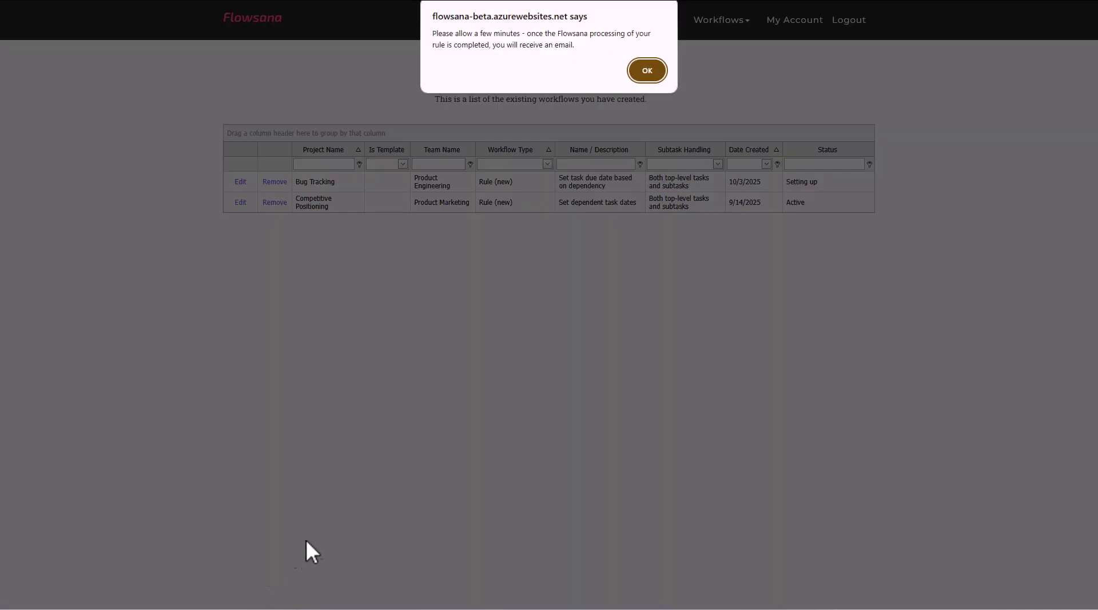
# Step: Switch to Asana and mark the "Analyze bug report" subtask of "Typos in iOS app" complete in the Bug Tracking project
pyautogui.click(649, 70)
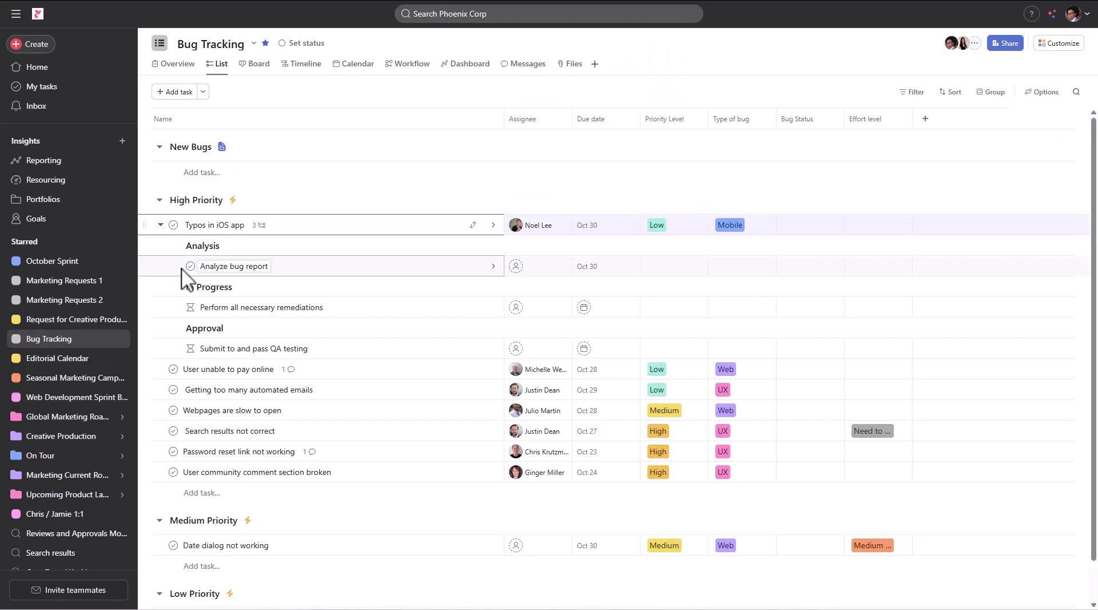
pyautogui.click(190, 266)
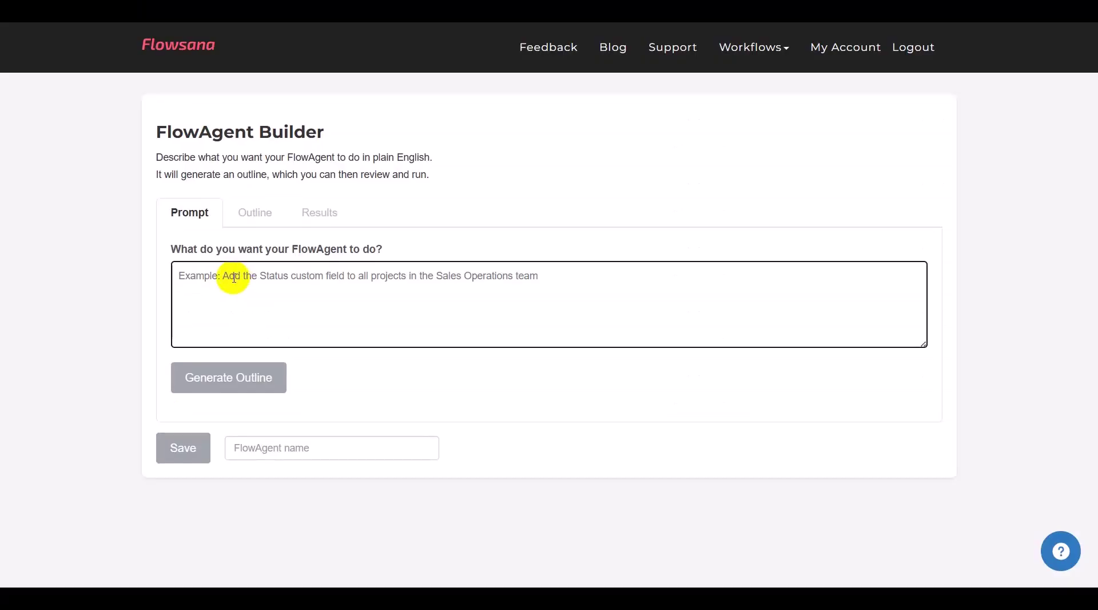
# Step: Generate a FlowAgent outline for "Using the name of the current task as the client name, find the matching Word doc in the Box Clients folder and attach it to the current task."
pyautogui.write('Using the name of the curr')
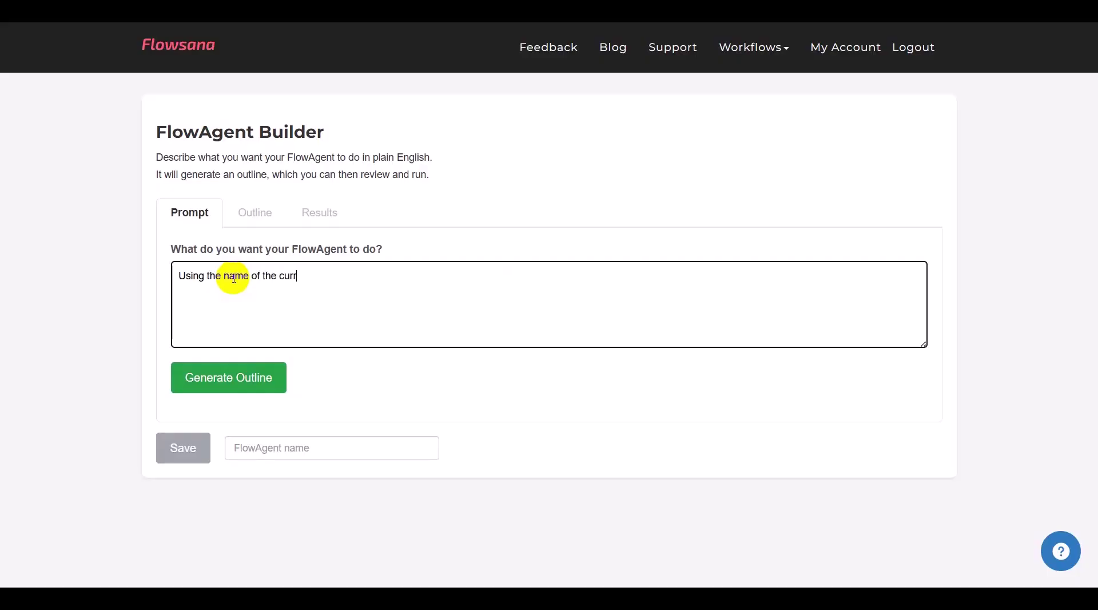
pyautogui.write('ent task as the client name, find the matching Word doc in ')
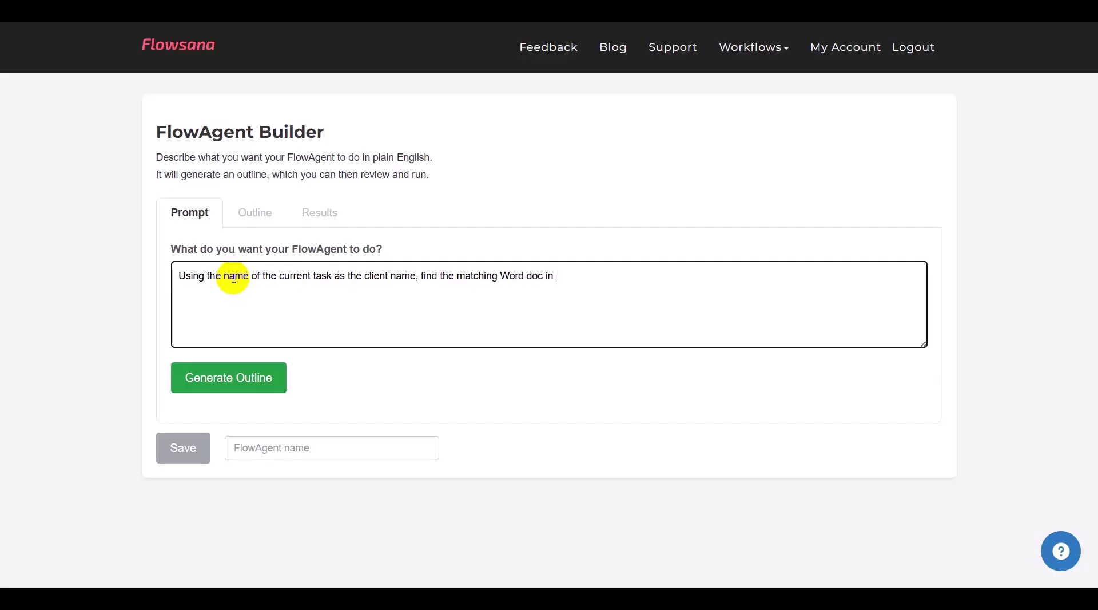
pyautogui.write('the Box Clients folder a')
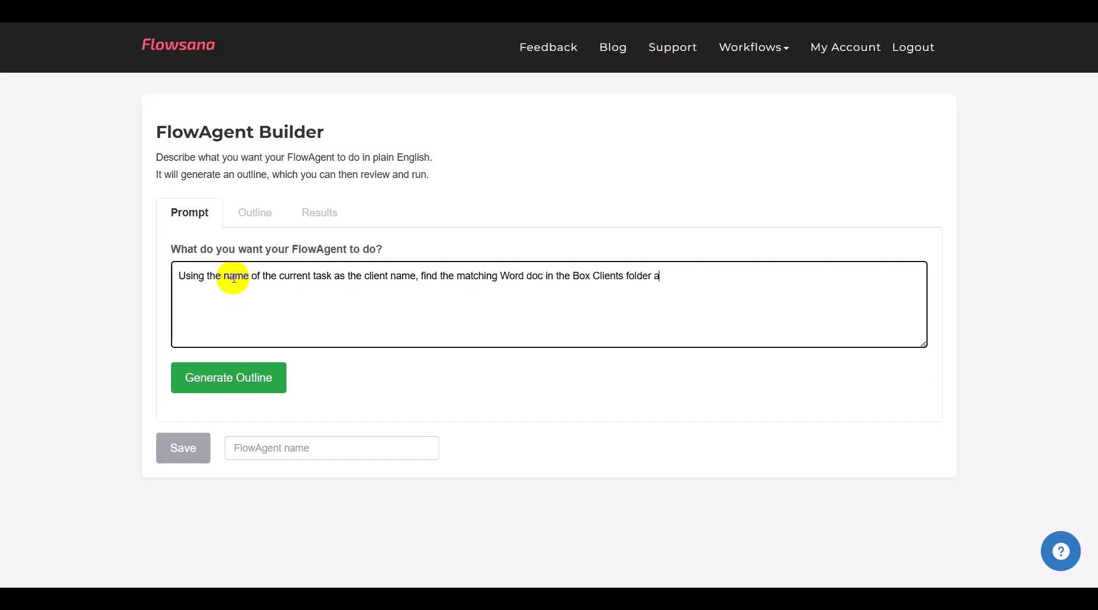
pyautogui.write('nd attach it to the current task.')
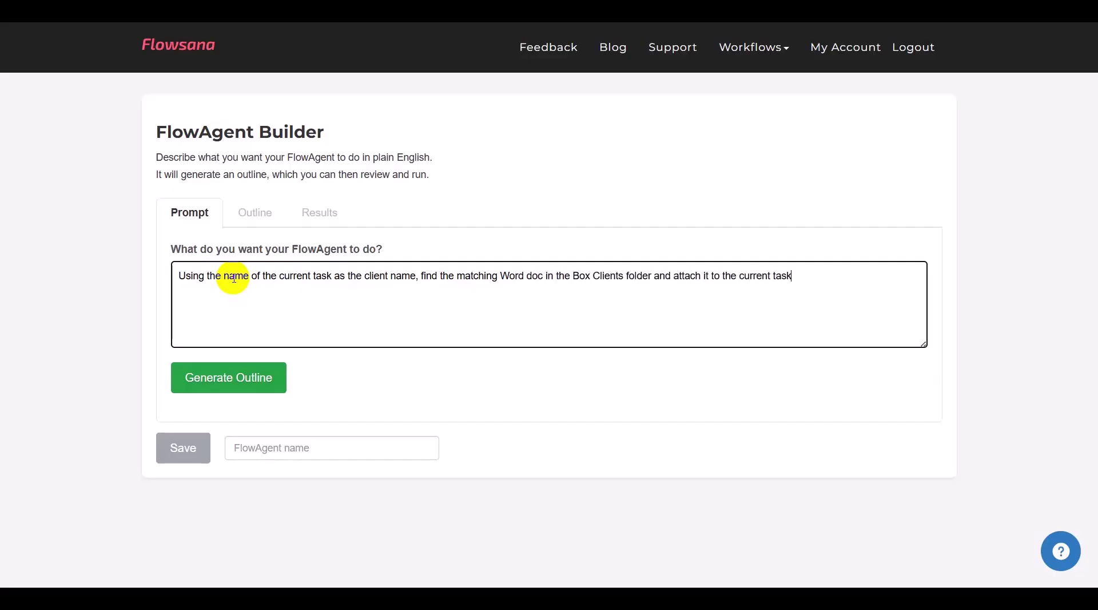
pyautogui.click(271, 374)
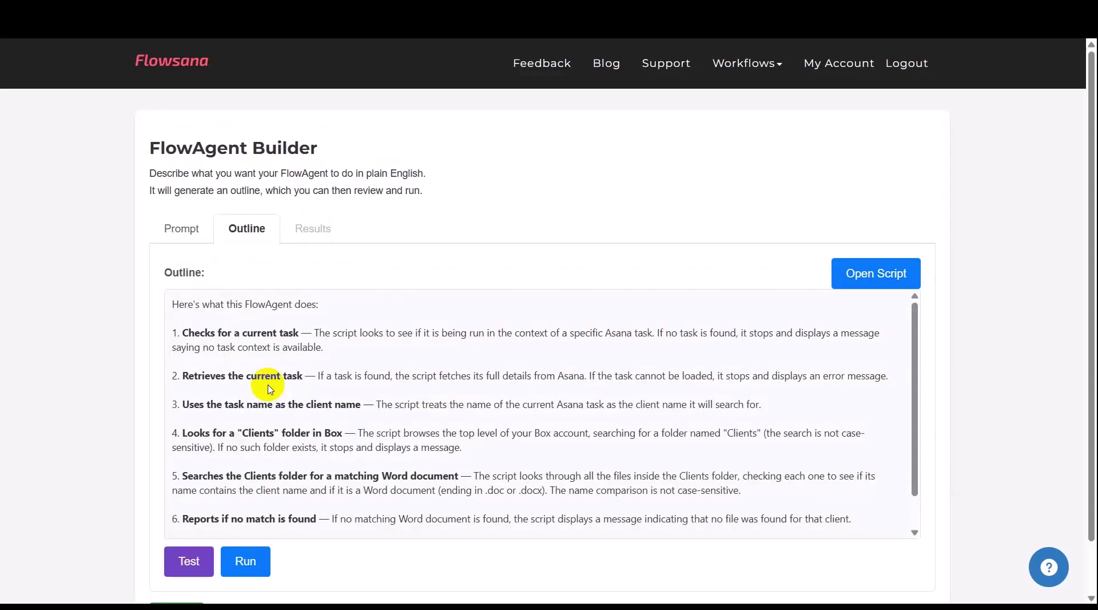
# Step: Save the FlowAgent under the name "Attach client's file to task"
pyautogui.scroll(-3, 270, 389)
pyautogui.click(267, 559)
pyautogui.write("Attach client's file to task")
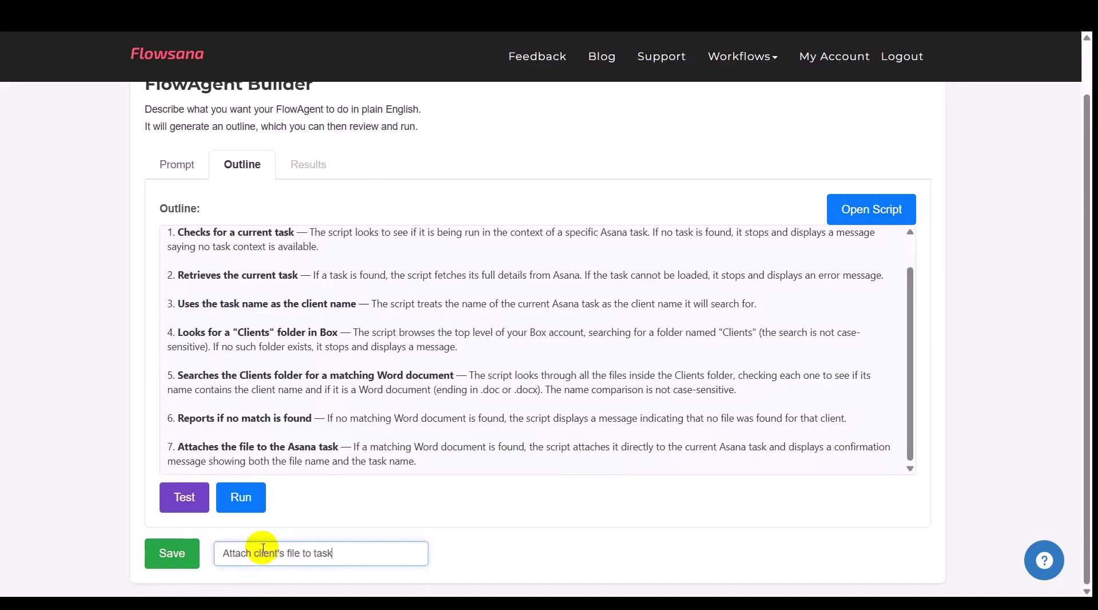
pyautogui.click(173, 556)
# Step: Start a new Rule Workflow named "Attach client's file to task" in the Clients project with the trigger "Task is newly created"
pyautogui.click(743, 55)
pyautogui.click(711, 97)
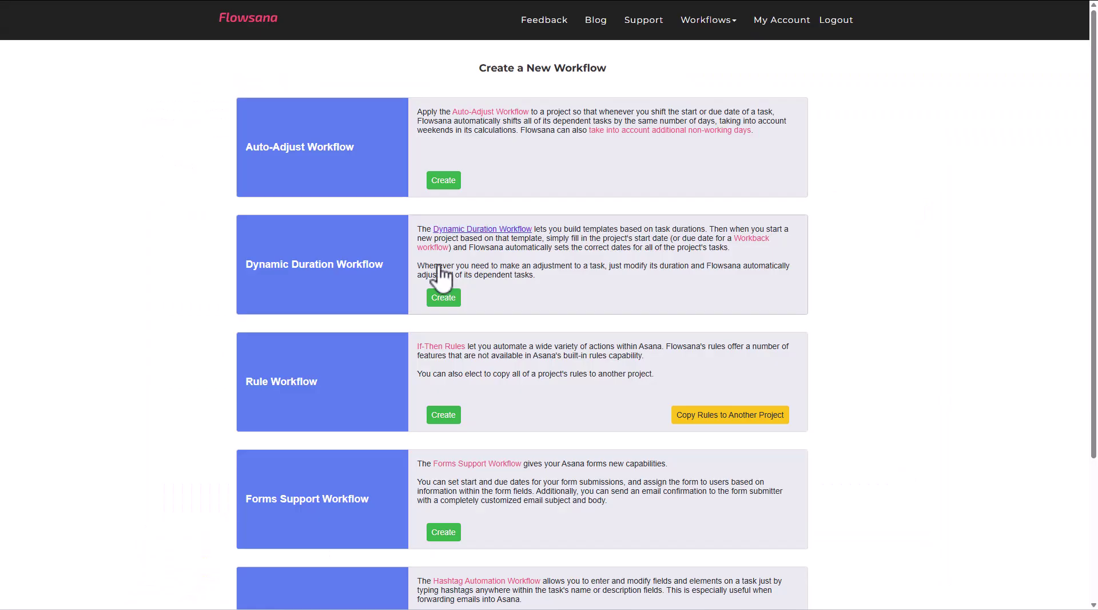
pyautogui.click(446, 417)
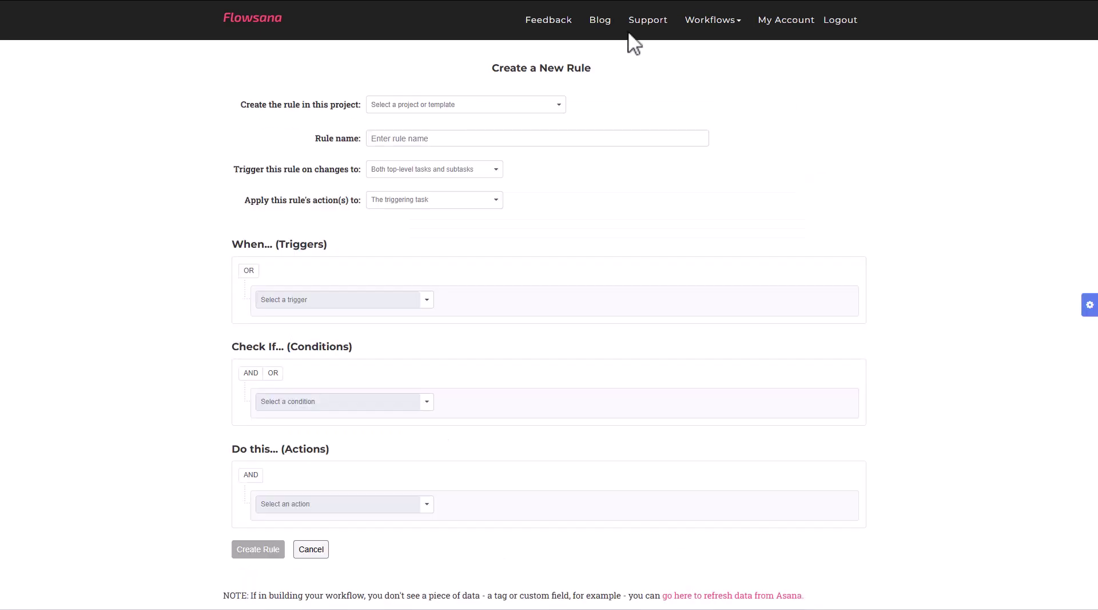
pyautogui.click(456, 105)
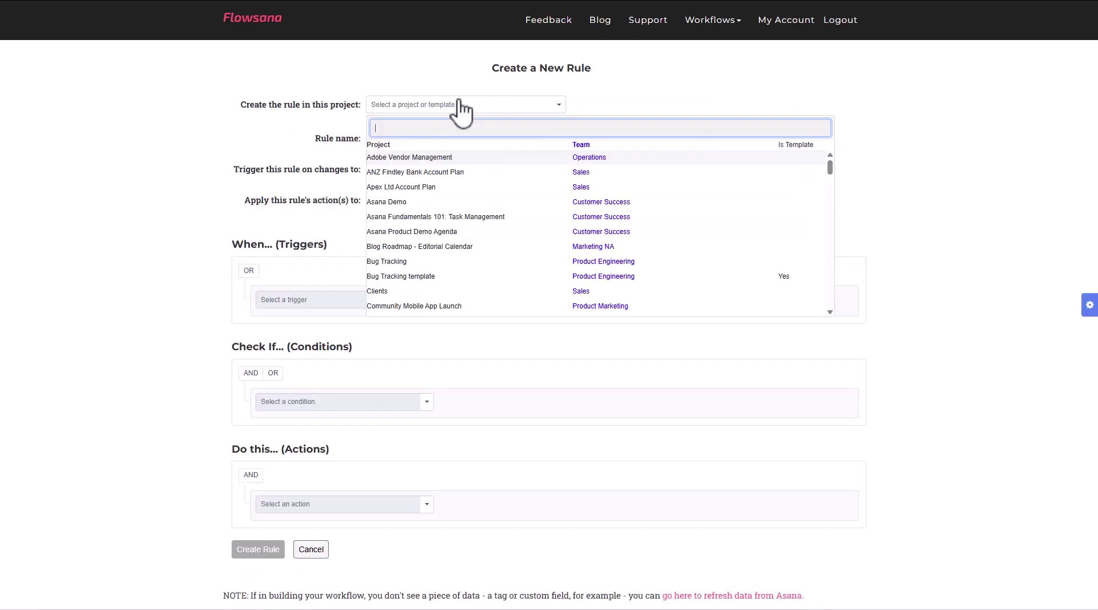
pyautogui.click(377, 291)
pyautogui.click(400, 139)
pyautogui.write("Attach client's file to task")
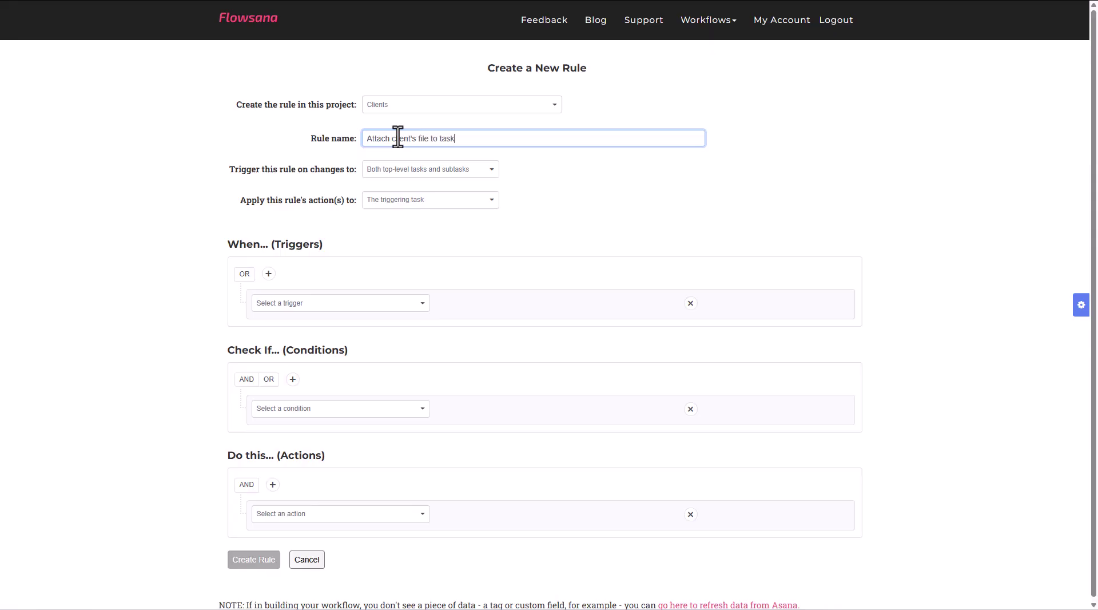
pyautogui.click(319, 306)
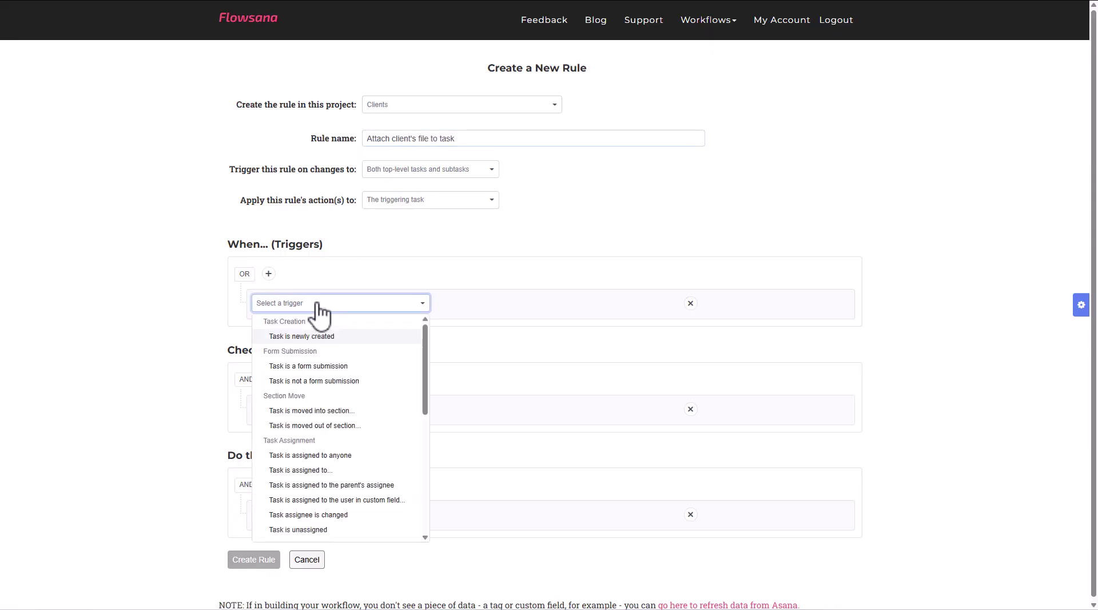
pyautogui.click(314, 337)
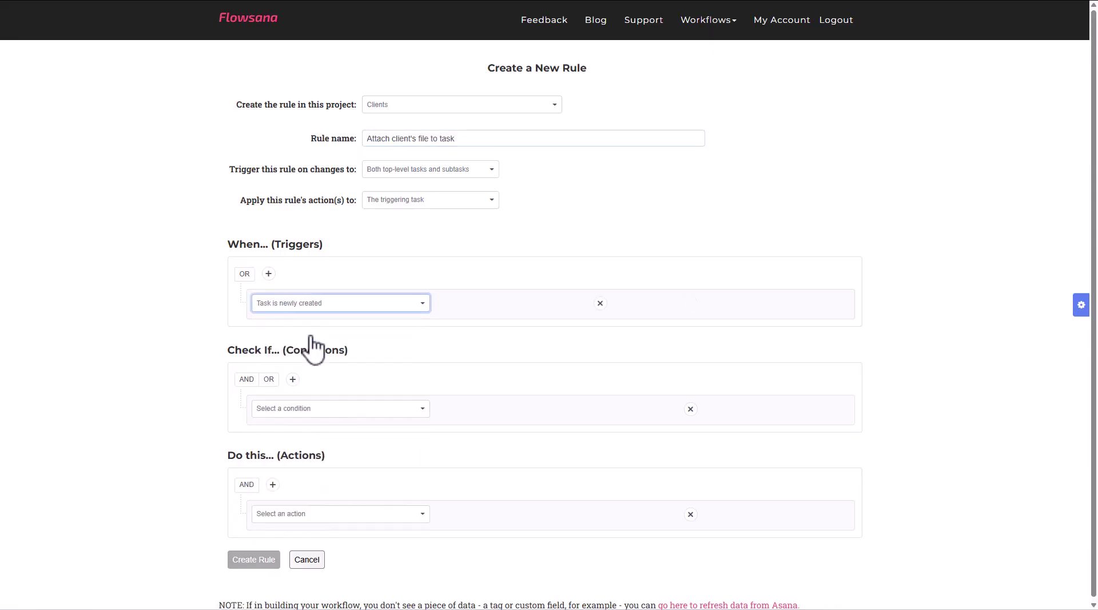
# Step: Make the rule's action run the FlowAgent "Attach client's file to task" and create the rule
pyautogui.click(344, 515)
pyautogui.scroll(-10, 355, 418)
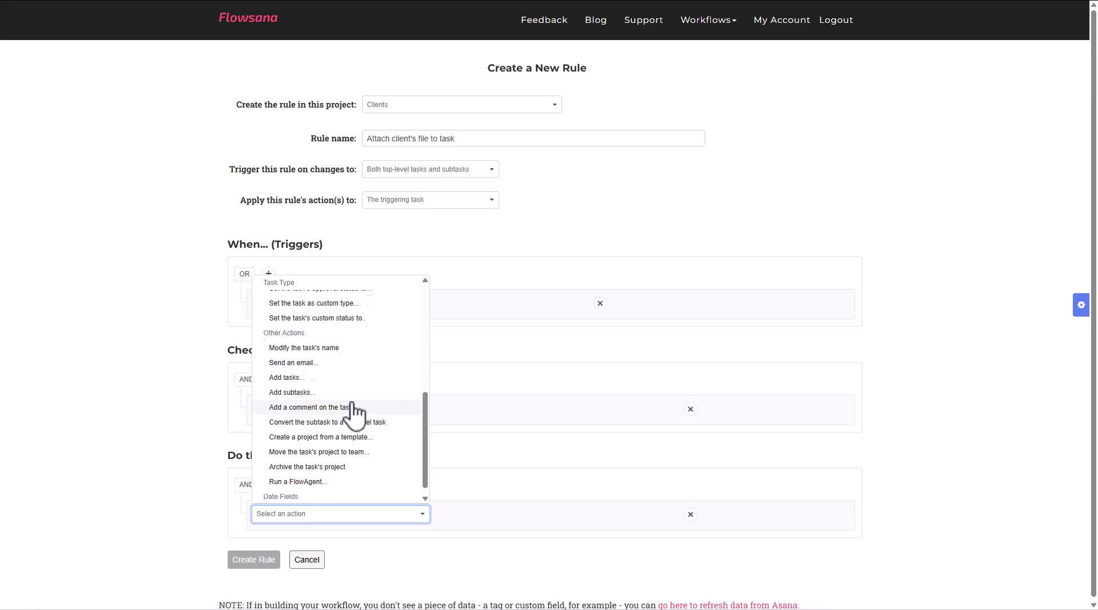
pyautogui.click(312, 466)
pyautogui.click(559, 515)
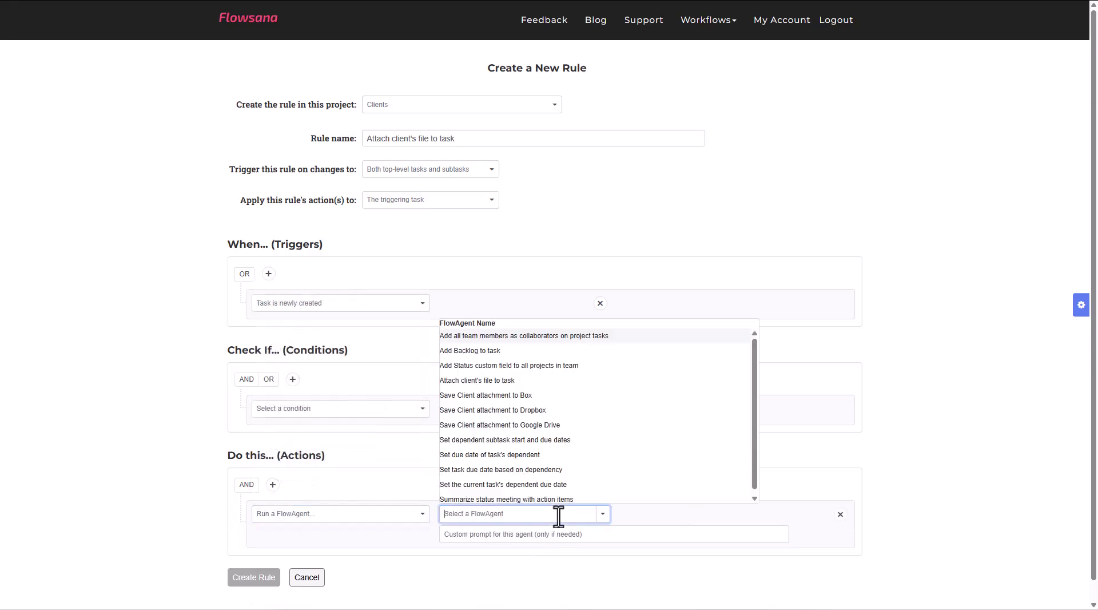
pyautogui.click(461, 381)
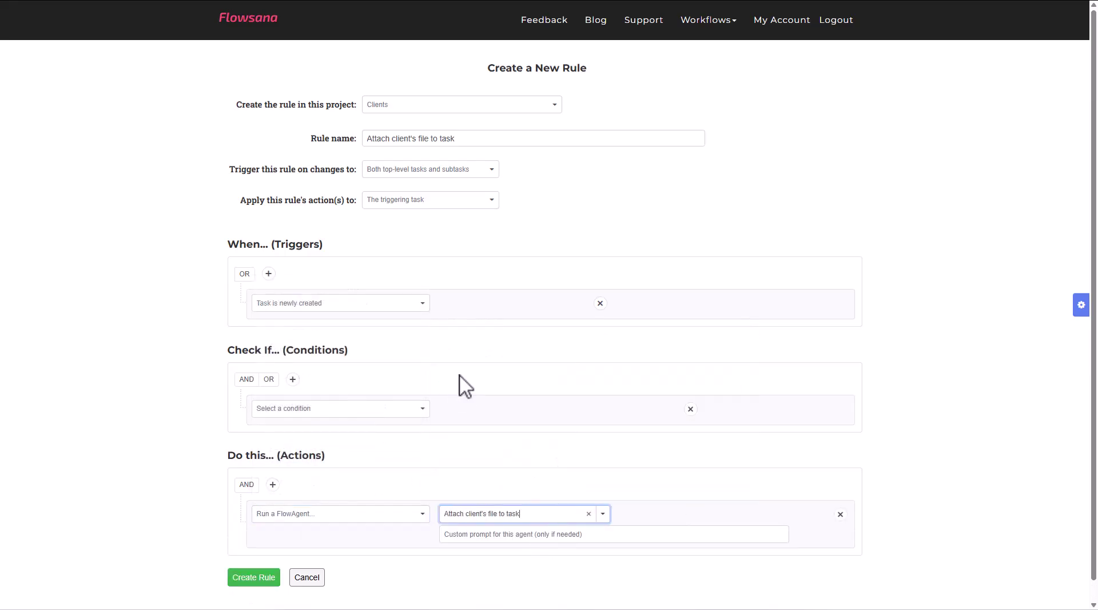
pyautogui.click(255, 577)
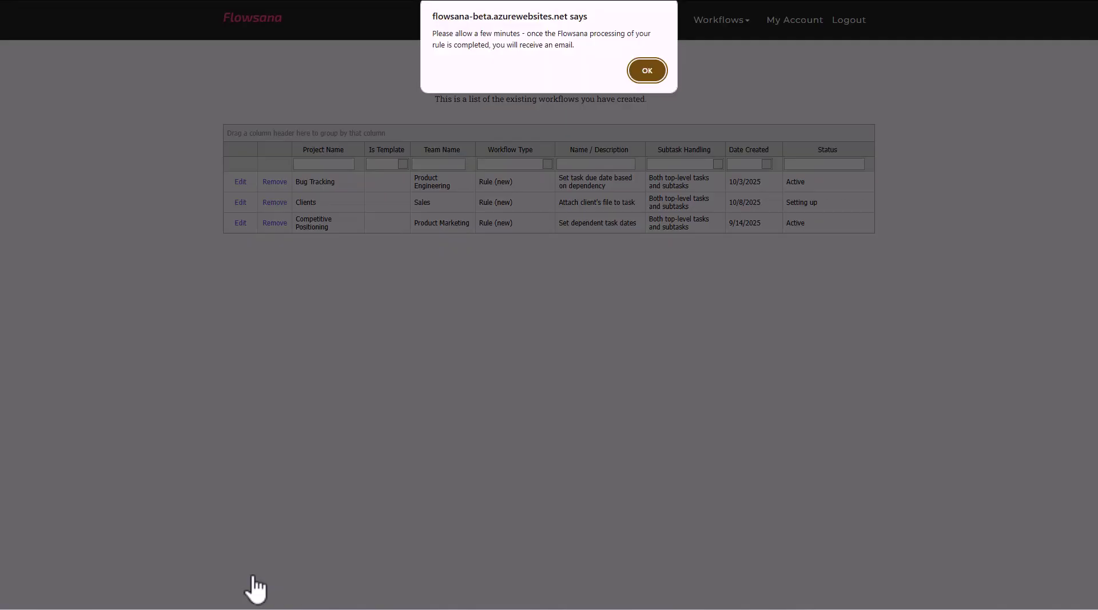
pyautogui.click(646, 71)
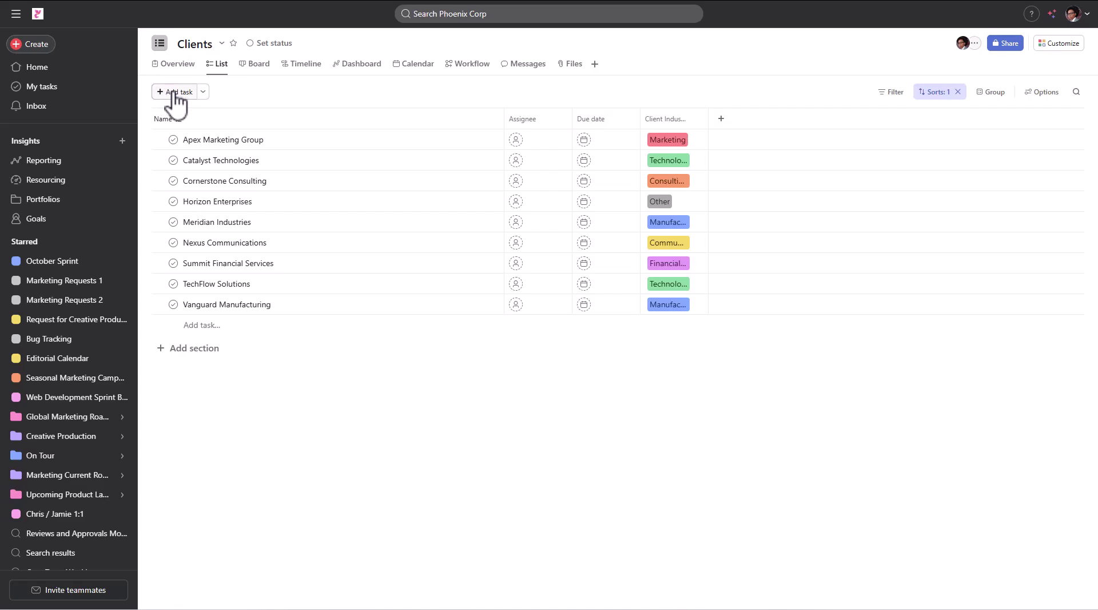
# Step: Add a task named "Pinnacle Systems" to the Clients project in Asana and open its details
pyautogui.click(177, 93)
pyautogui.write('Pinnacle ')
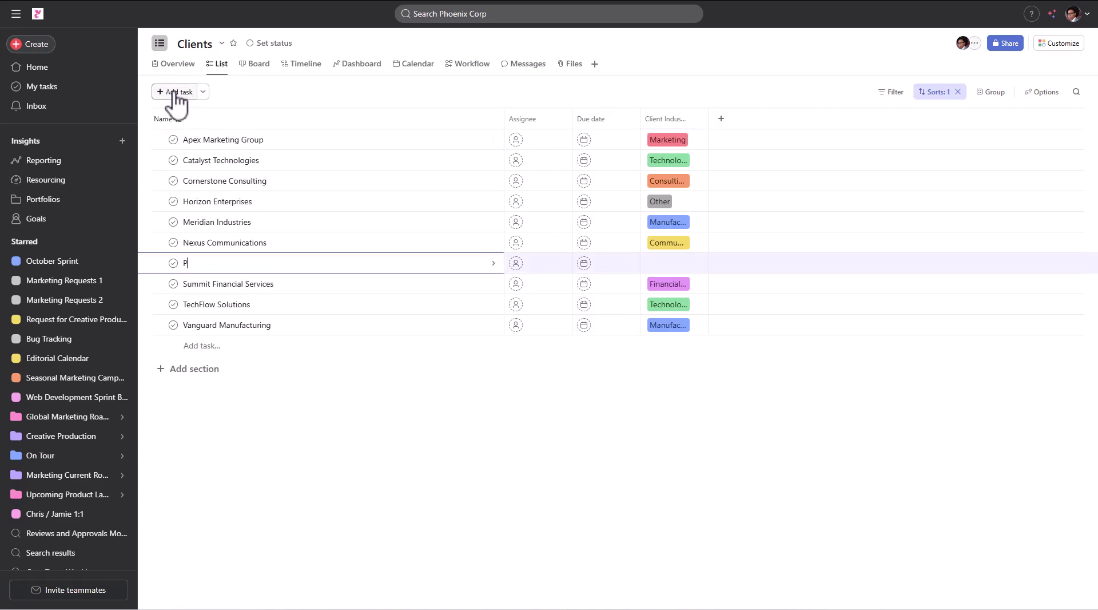
pyautogui.write('Systems')
pyautogui.click(494, 264)
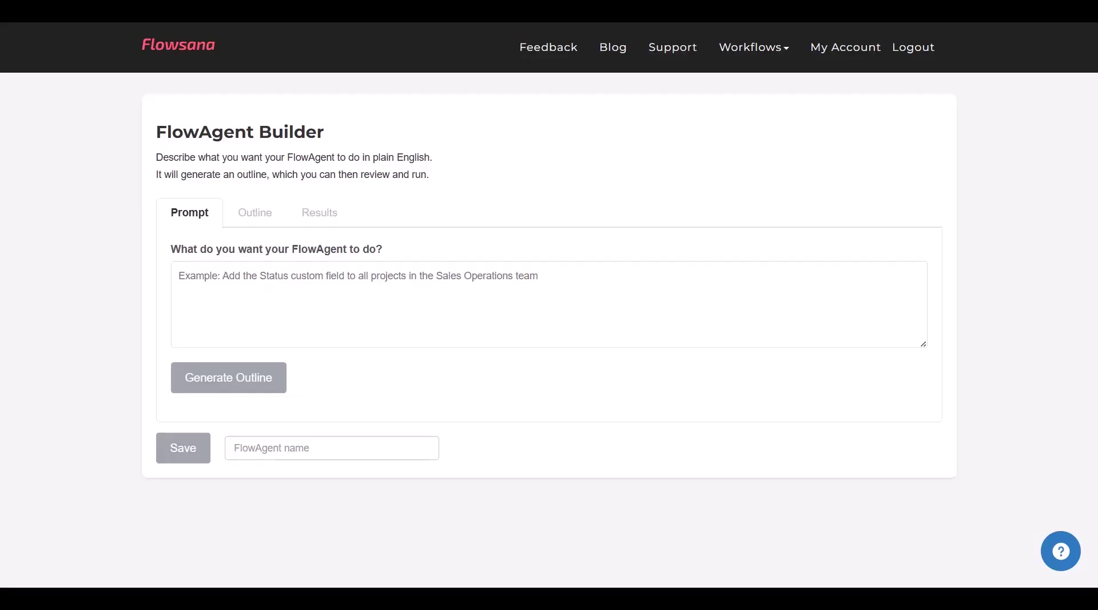
# Step: Switch to Flowsana, open the saved FlowAgent "Summarize status meeting with action items" and generate its outline
pyautogui.click(764, 48)
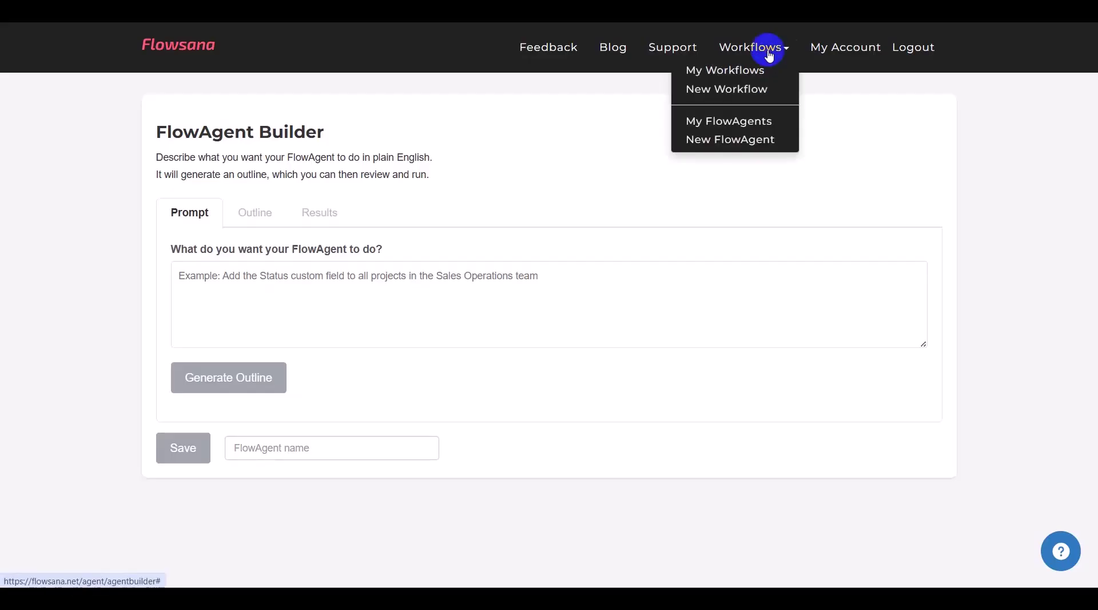
pyautogui.click(711, 123)
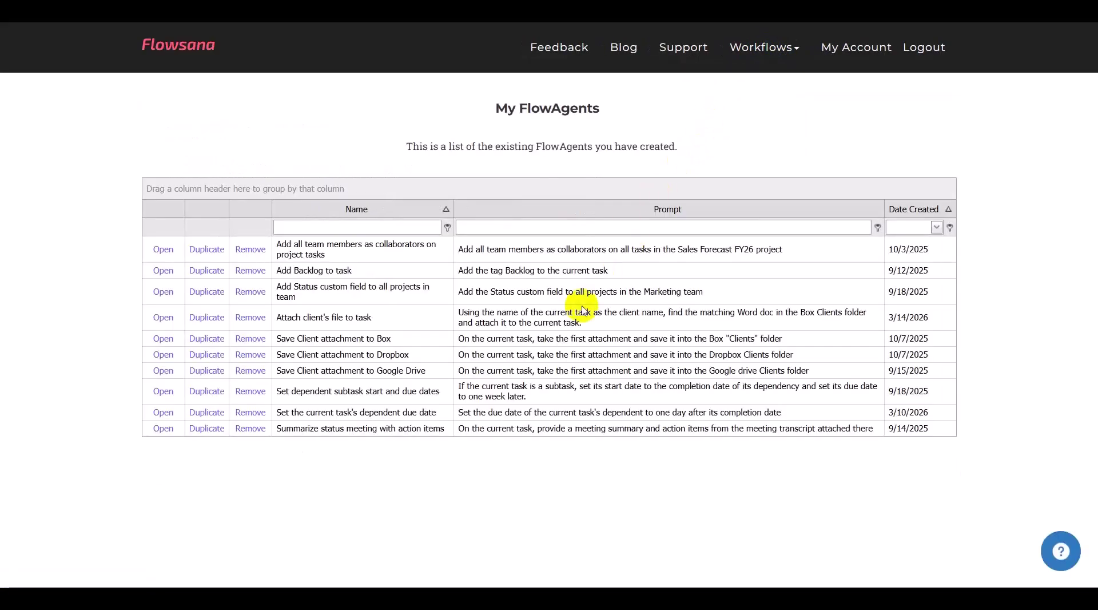
pyautogui.click(163, 429)
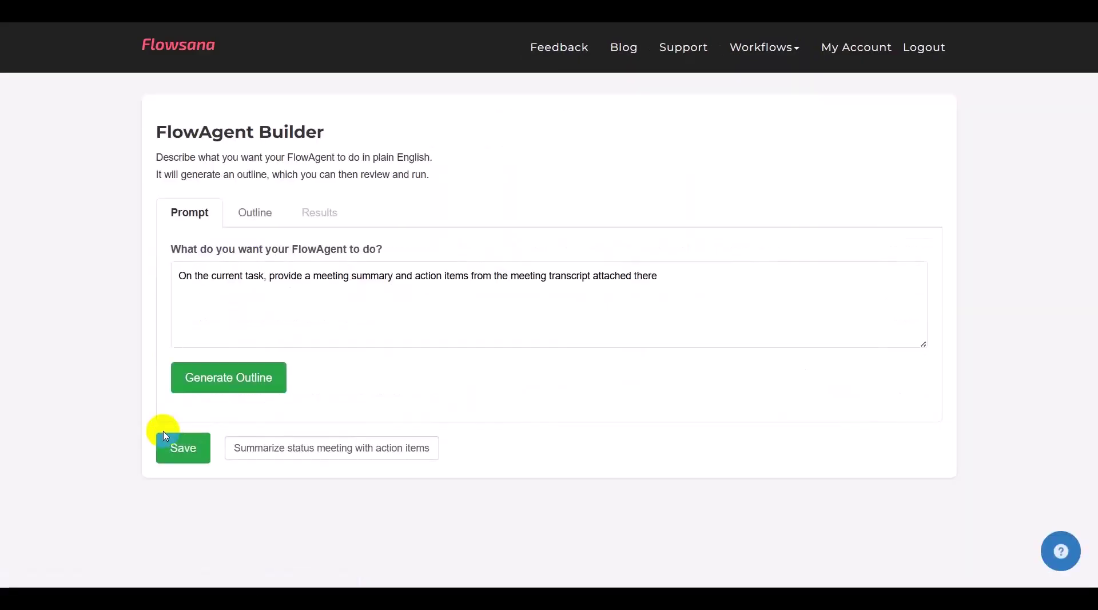
pyautogui.click(240, 387)
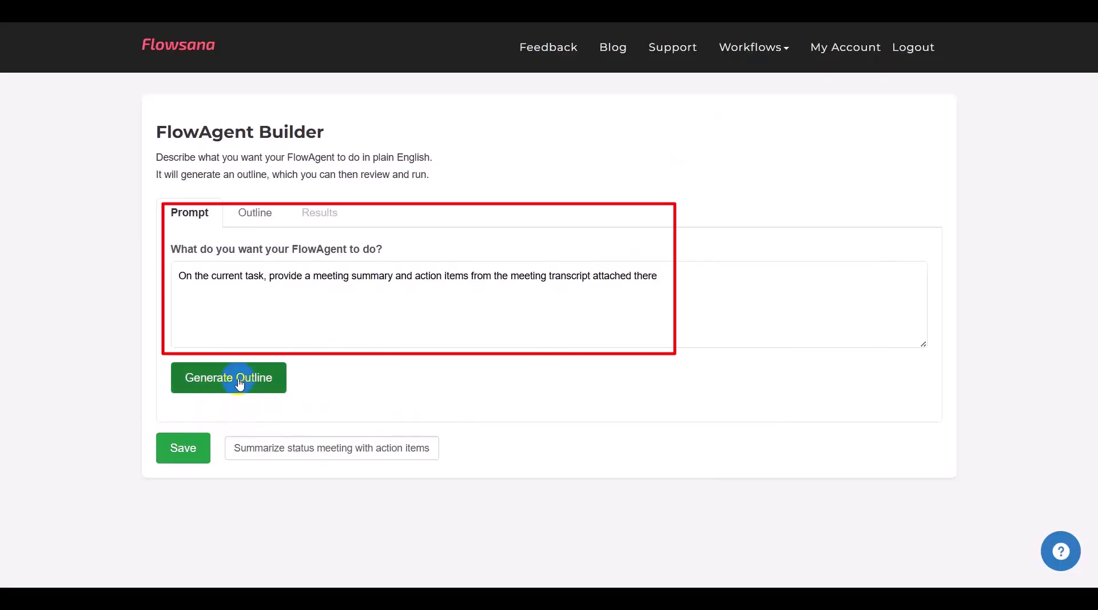